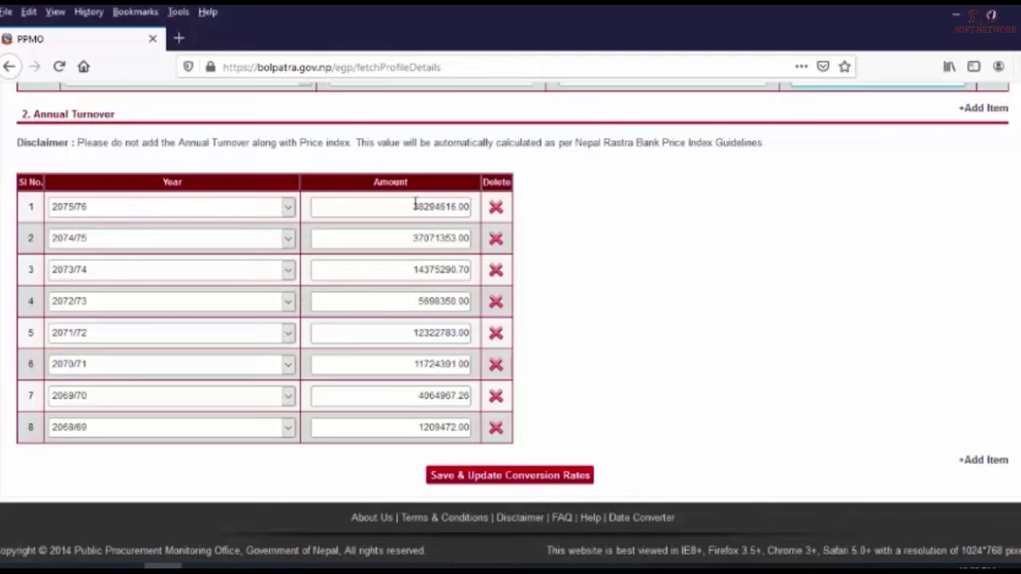
Compare the yearly Annual Turnover amounts with the total revenues in the income statement.
click(400, 207)
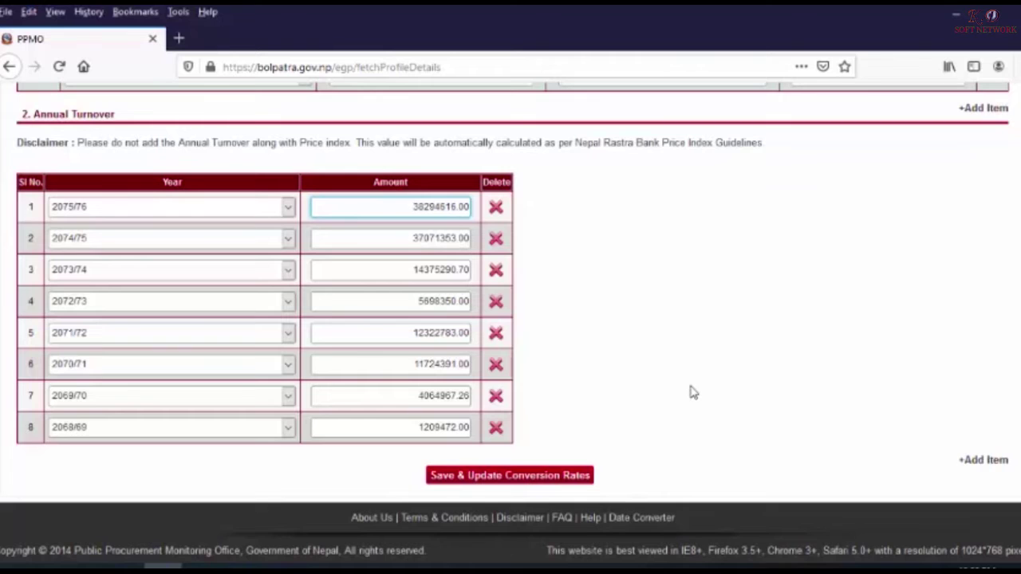
scroll(672, 405, up, 2)
scroll(526, 477, up, 5)
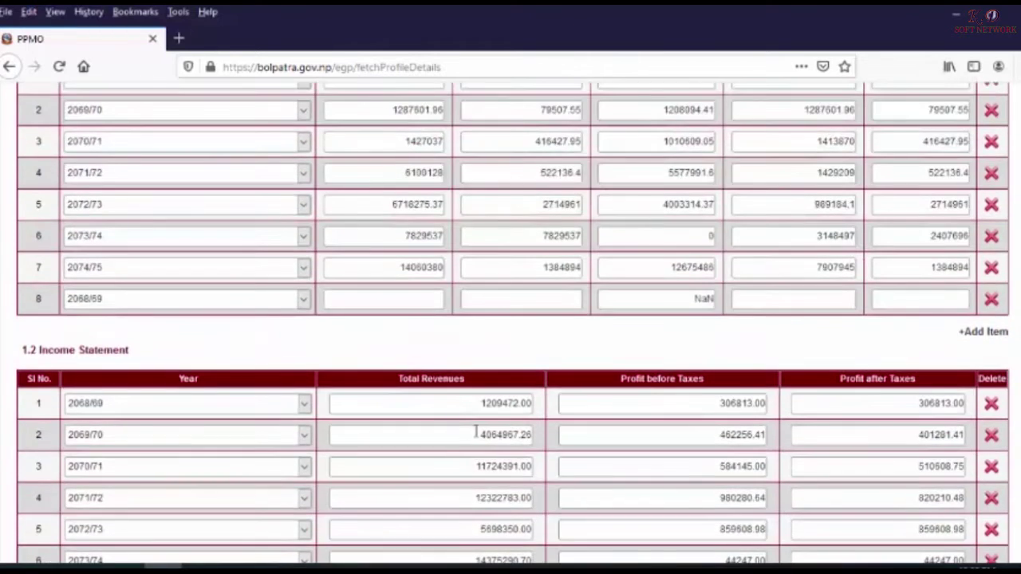
scroll(469, 399, down, 7)
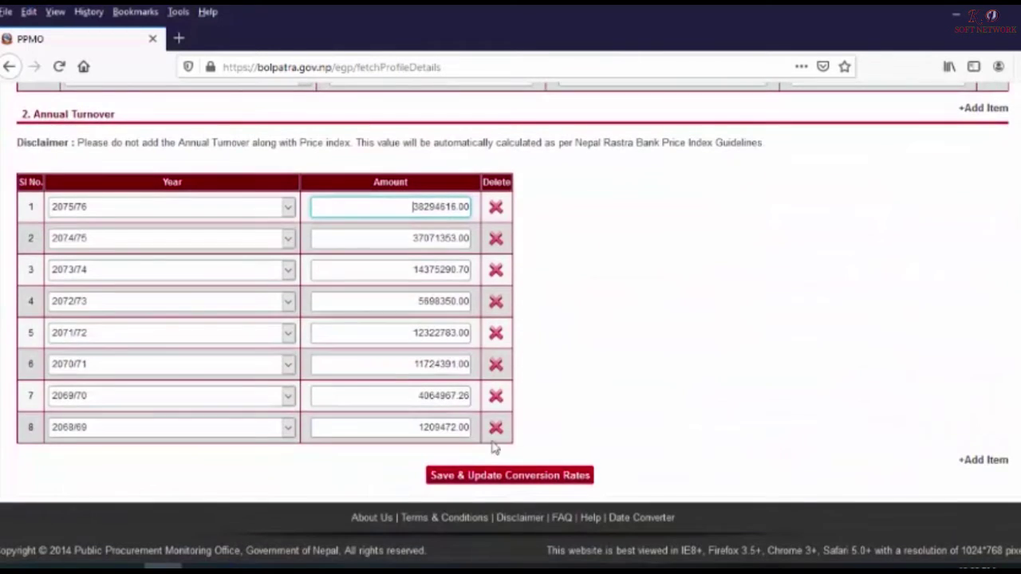
Open the profile's contract details and review the lists of Bolpatra and non-Bolpatra contracts.
scroll(540, 404, up, 12)
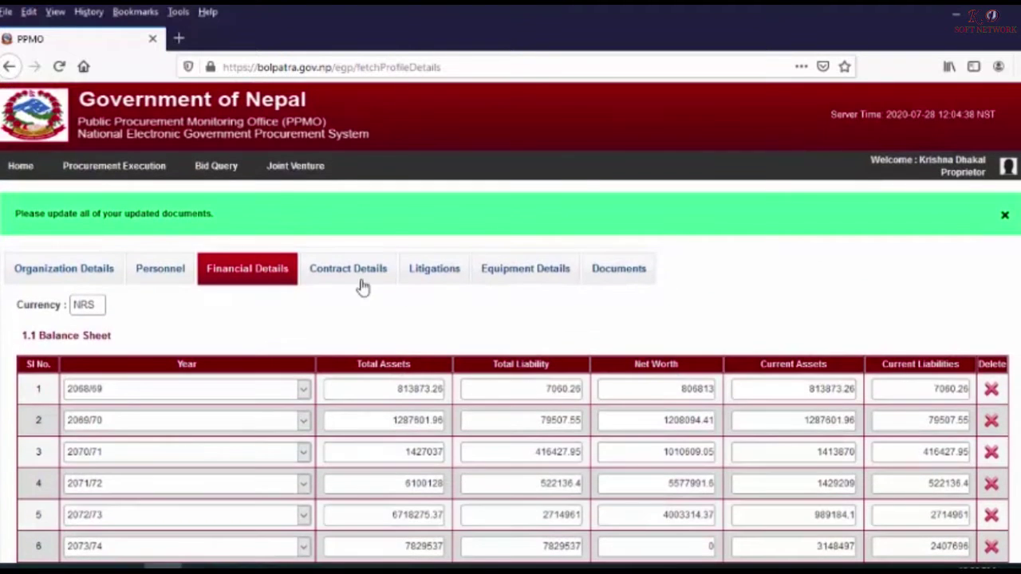
click(355, 275)
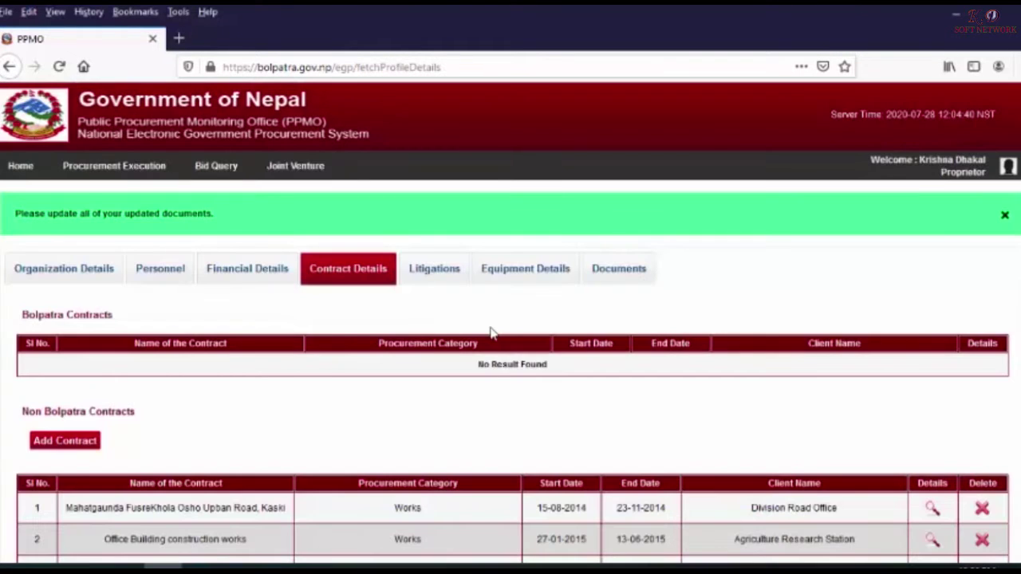
scroll(343, 351, down, 2)
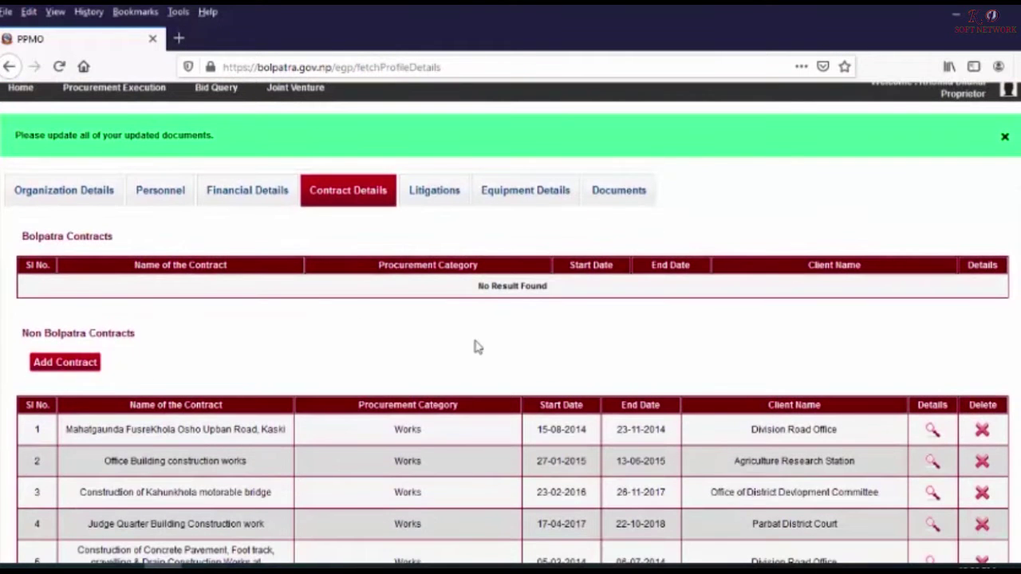
scroll(463, 349, down, 5)
scroll(408, 347, up, 7)
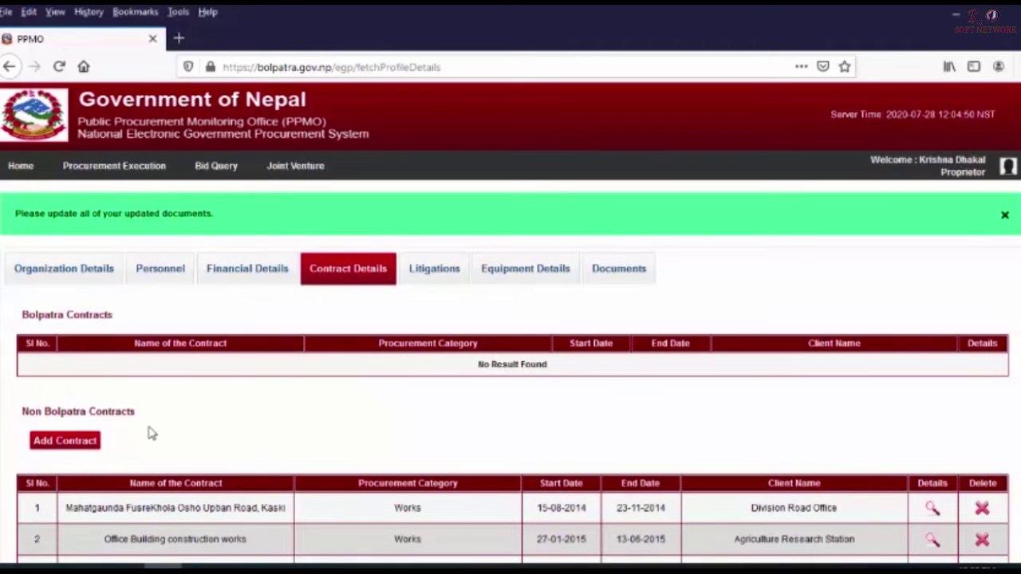
click(83, 448)
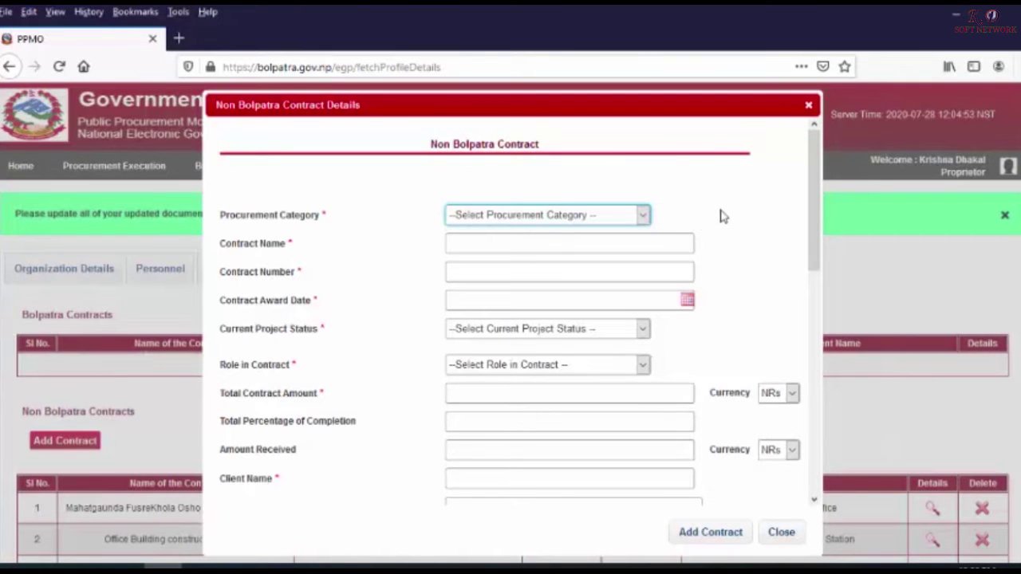
click(808, 107)
scroll(550, 470, down, 5)
scroll(547, 490, up, 5)
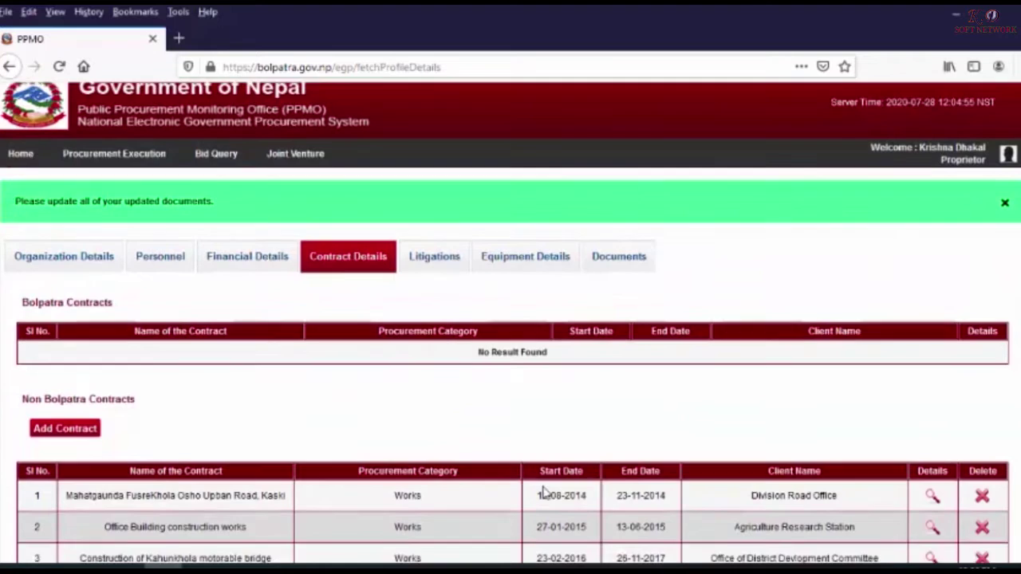
click(81, 448)
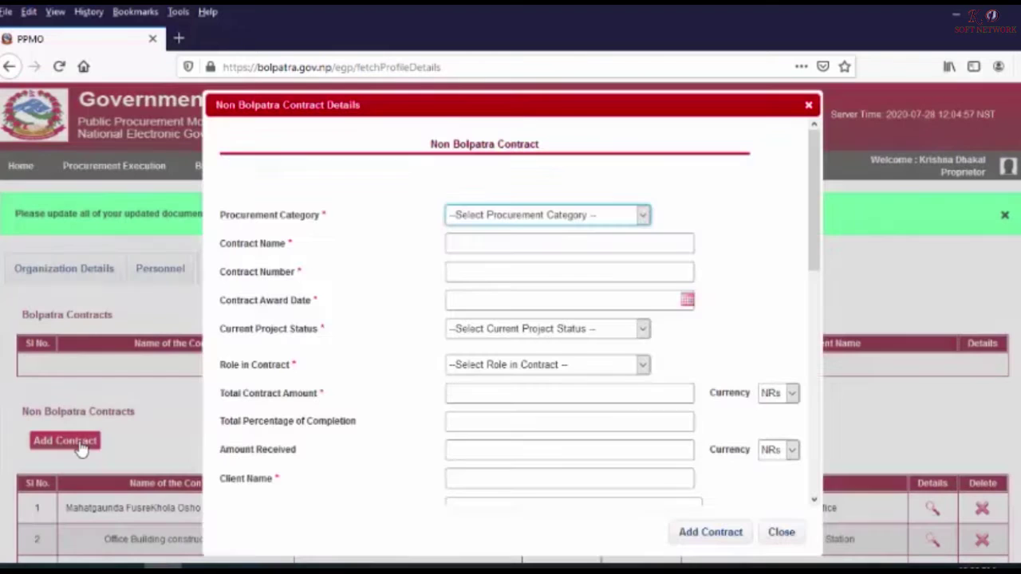
click(540, 215)
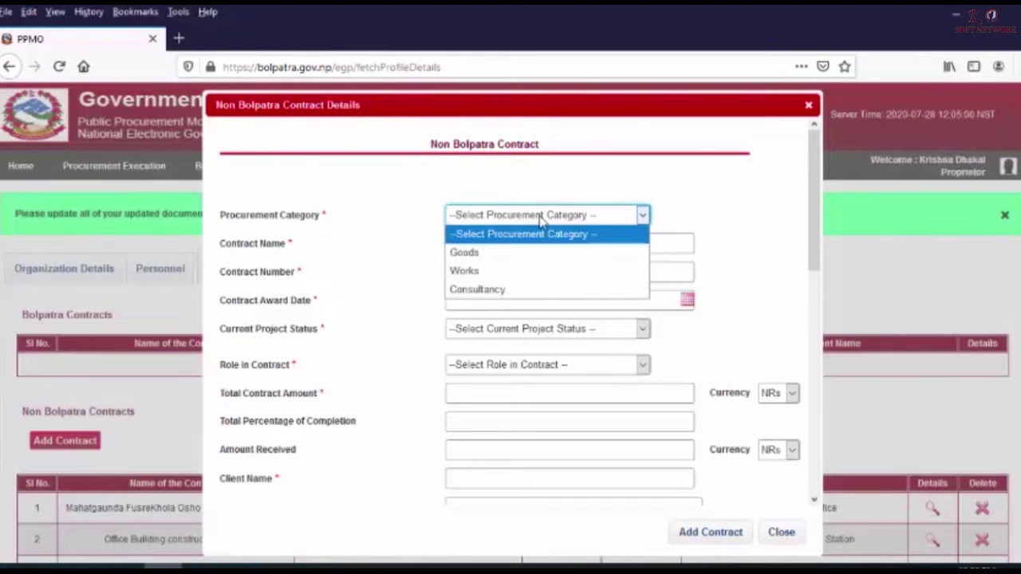
click(480, 277)
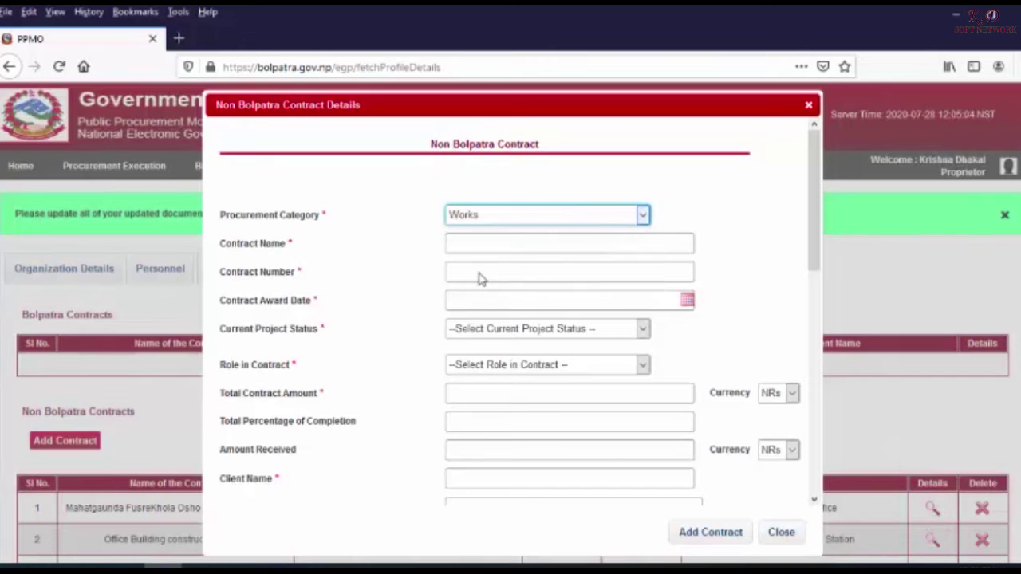
click(482, 249)
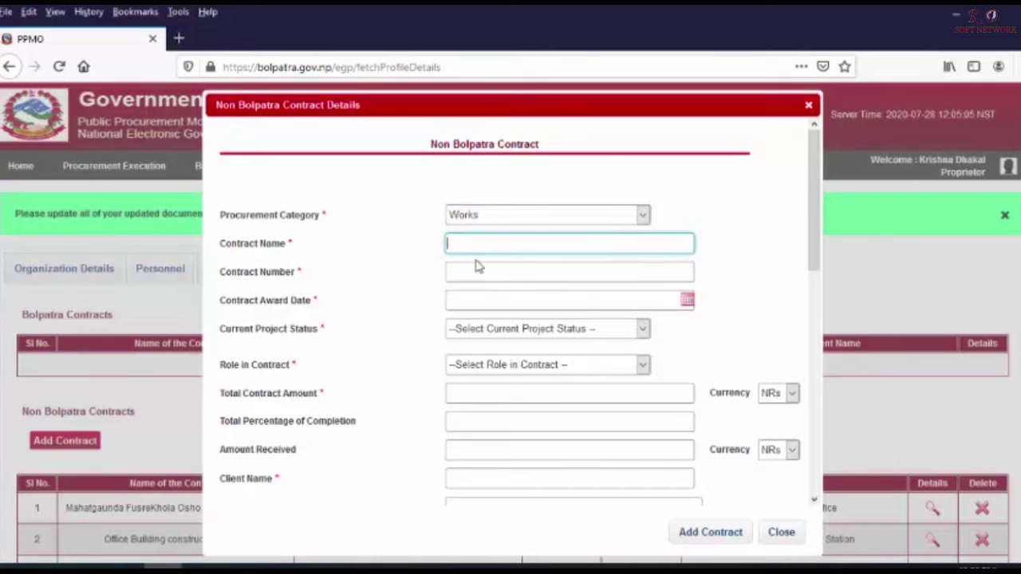
click(808, 104)
Open the details of the first non-Bolpatra contract and examine its name, contract number and award date.
scroll(867, 426, down, 2)
click(932, 431)
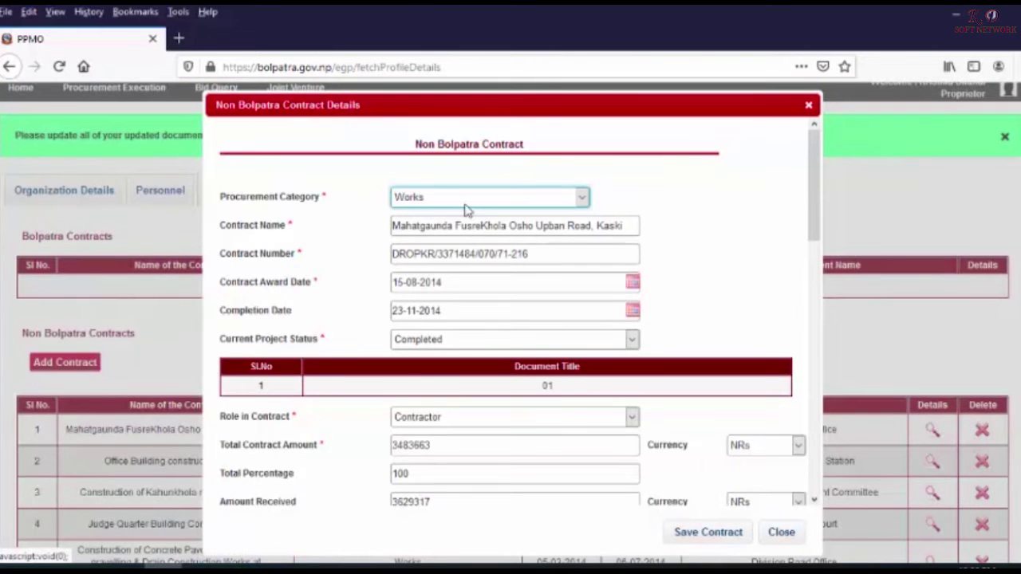
drag(416, 226, 639, 226)
click(563, 252)
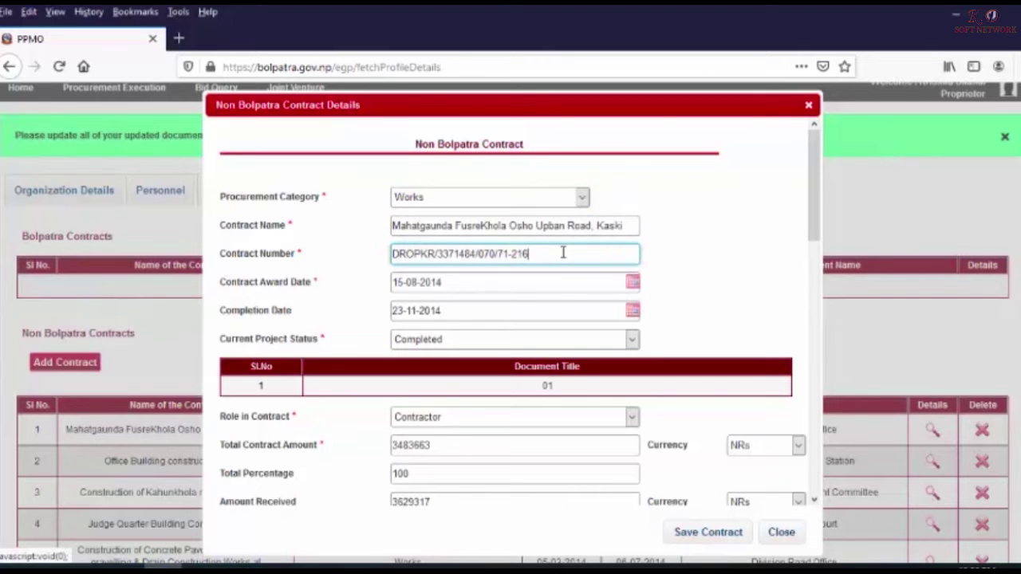
click(443, 226)
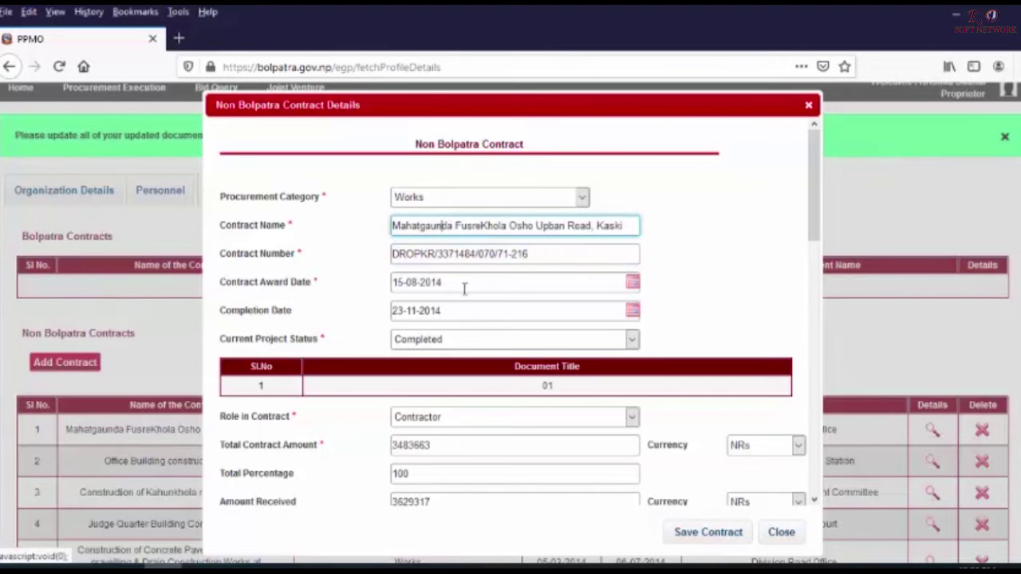
click(437, 289)
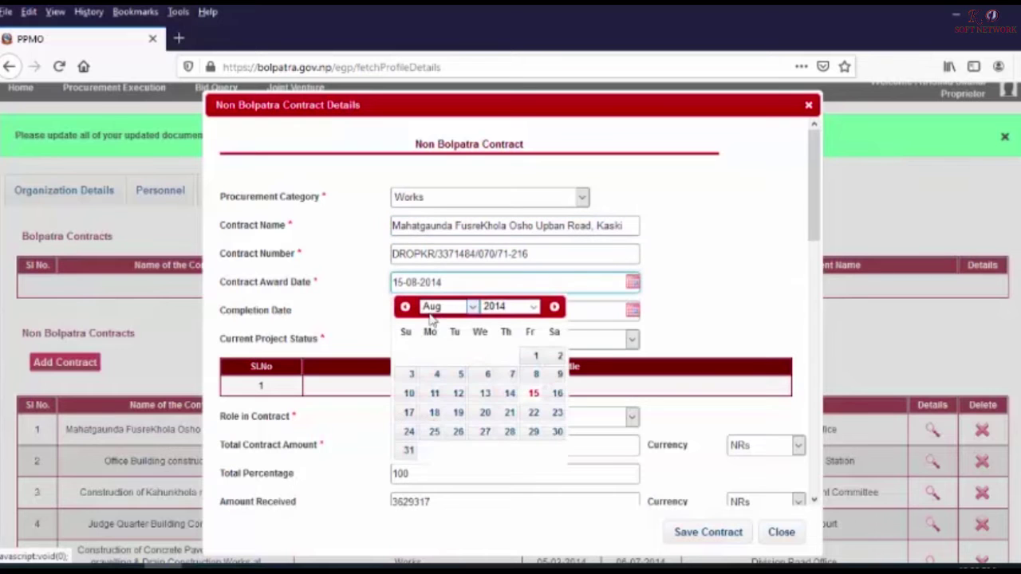
click(354, 299)
Check the contract's completion date, project status and attached document, and keep Contractor as the role in the contract.
scroll(446, 331, down, 3)
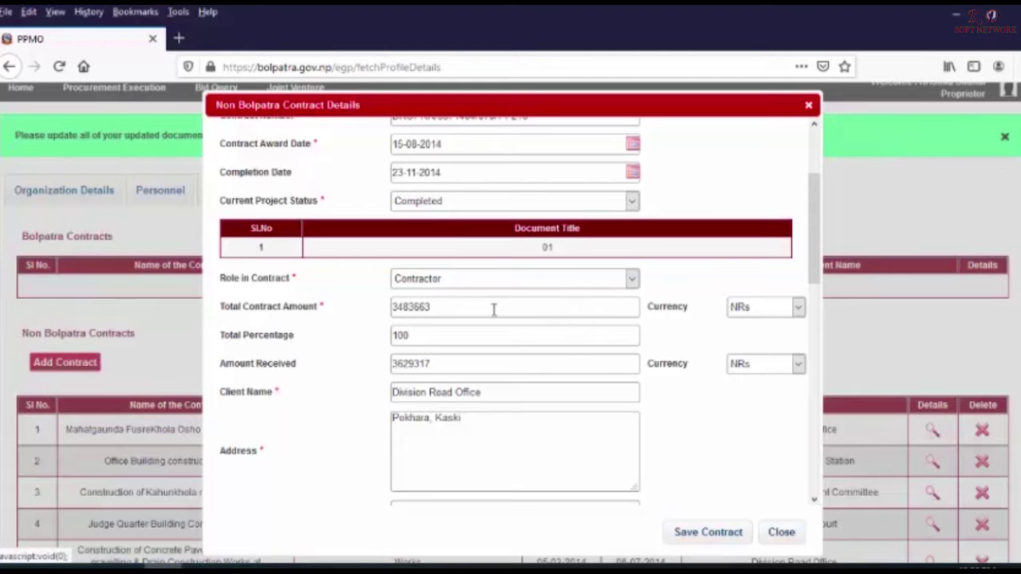
scroll(479, 295, up, 2)
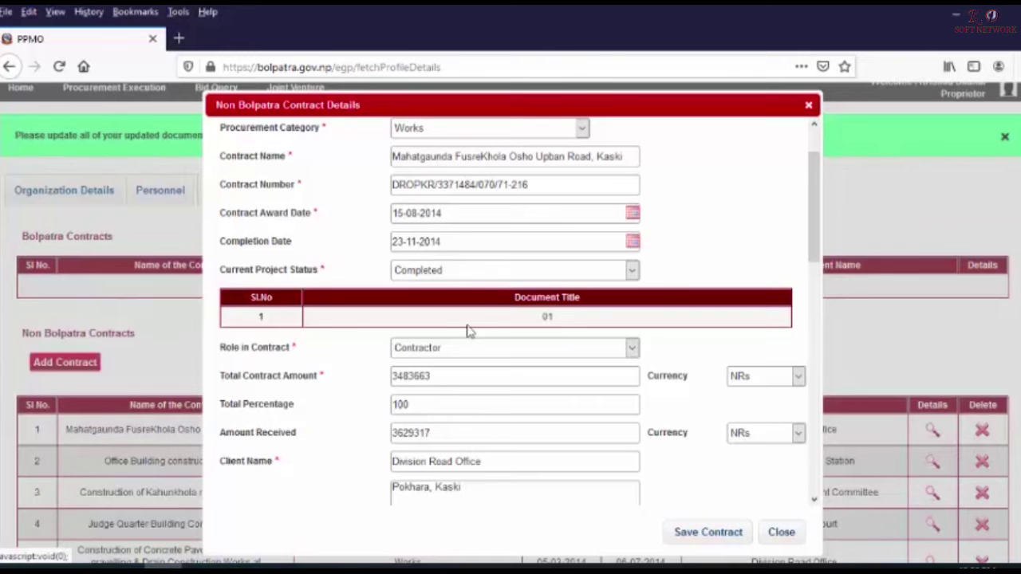
scroll(526, 437, down, 2)
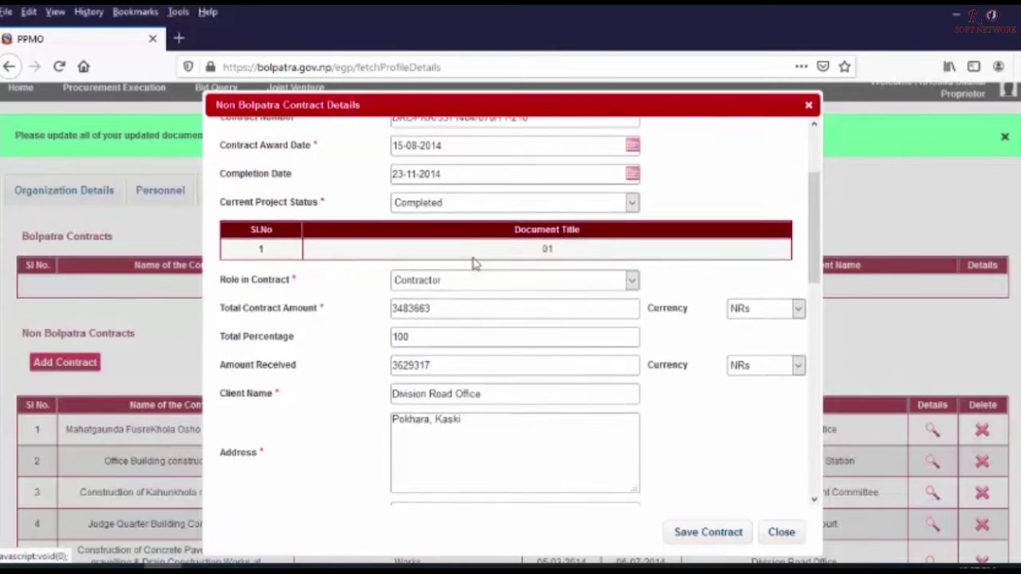
scroll(450, 358, up, 2)
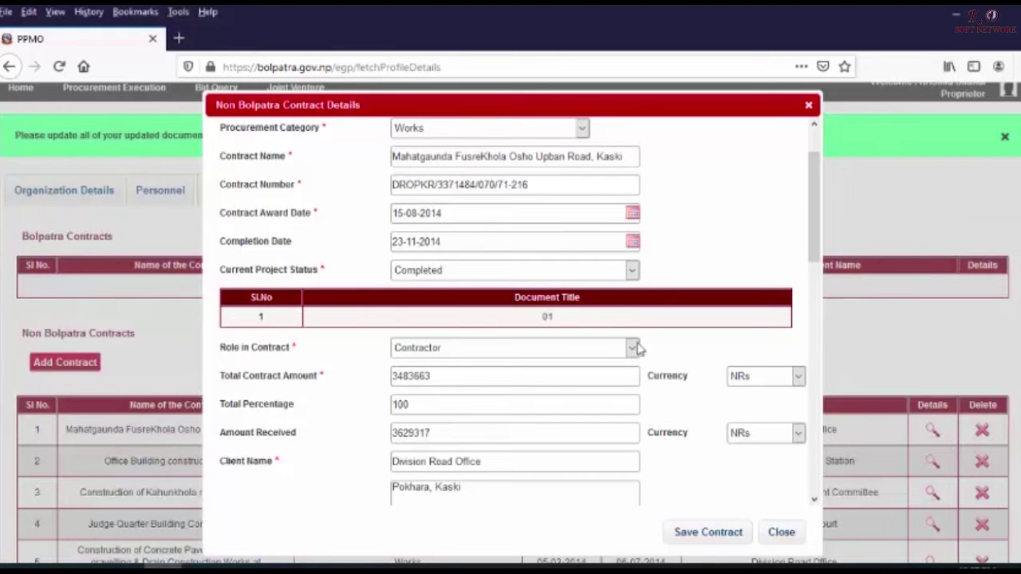
scroll(476, 371, down, 2)
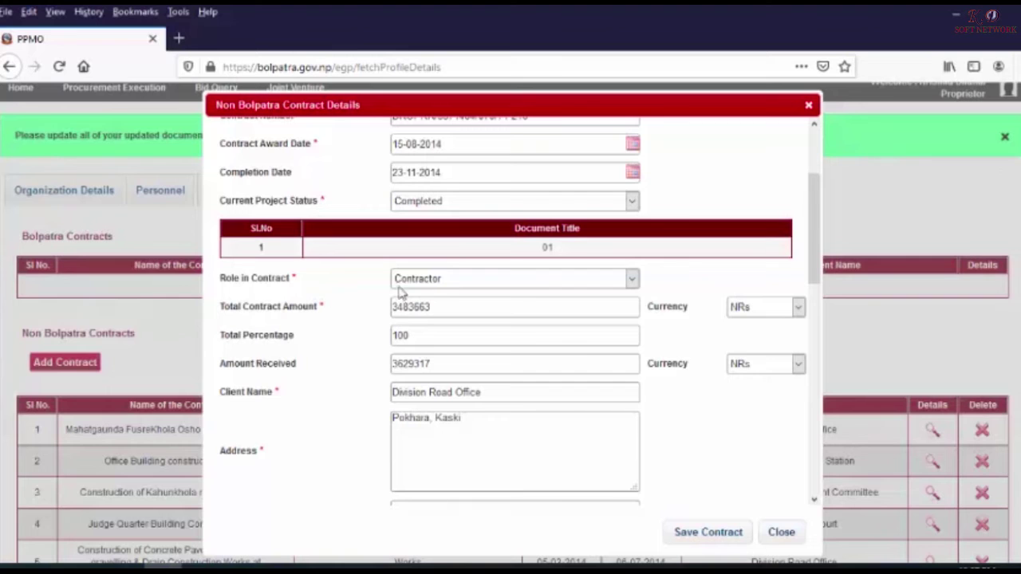
click(478, 285)
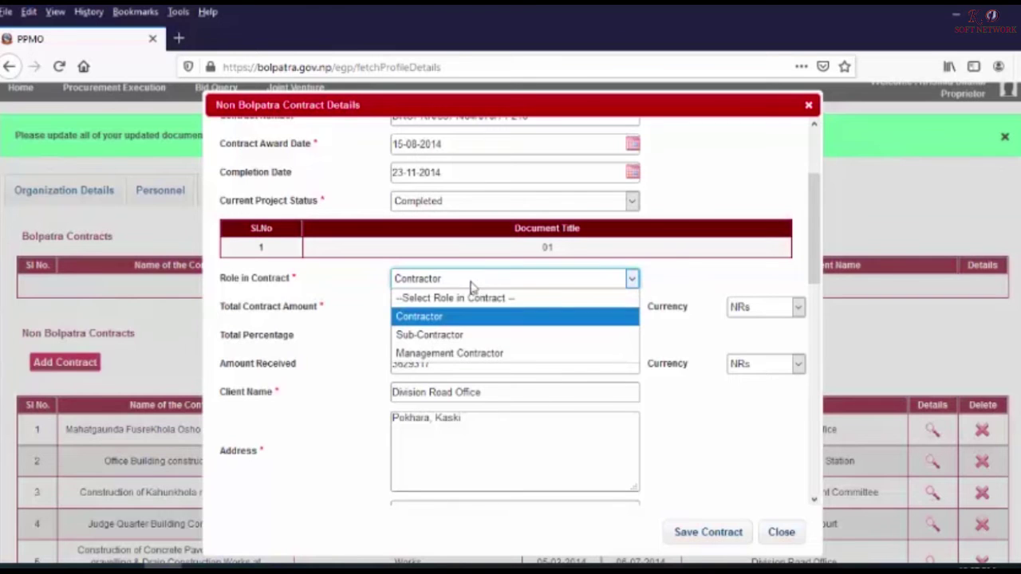
click(433, 324)
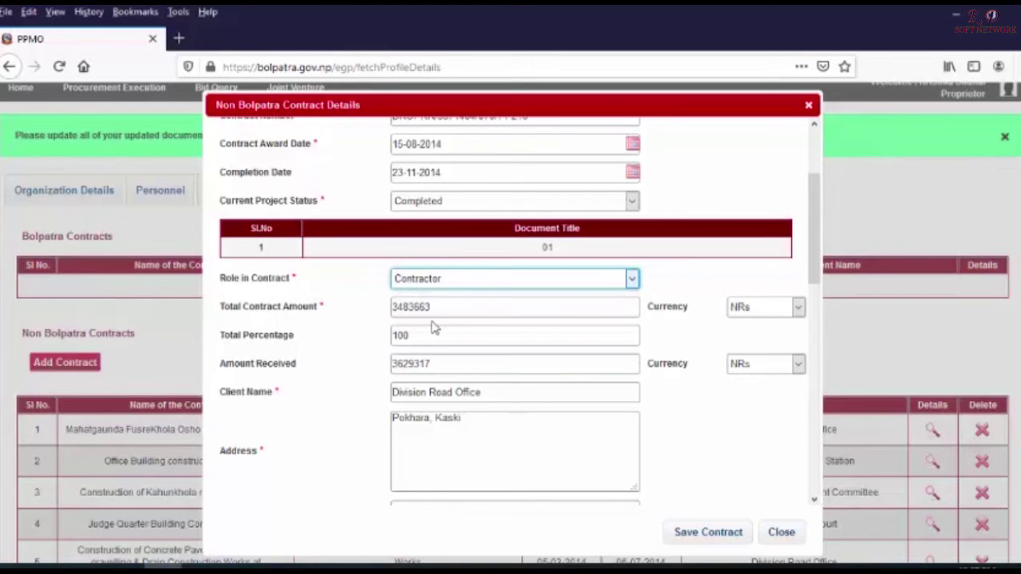
Examine the contract's total amount, completion percentage and amount received.
click(507, 311)
click(481, 335)
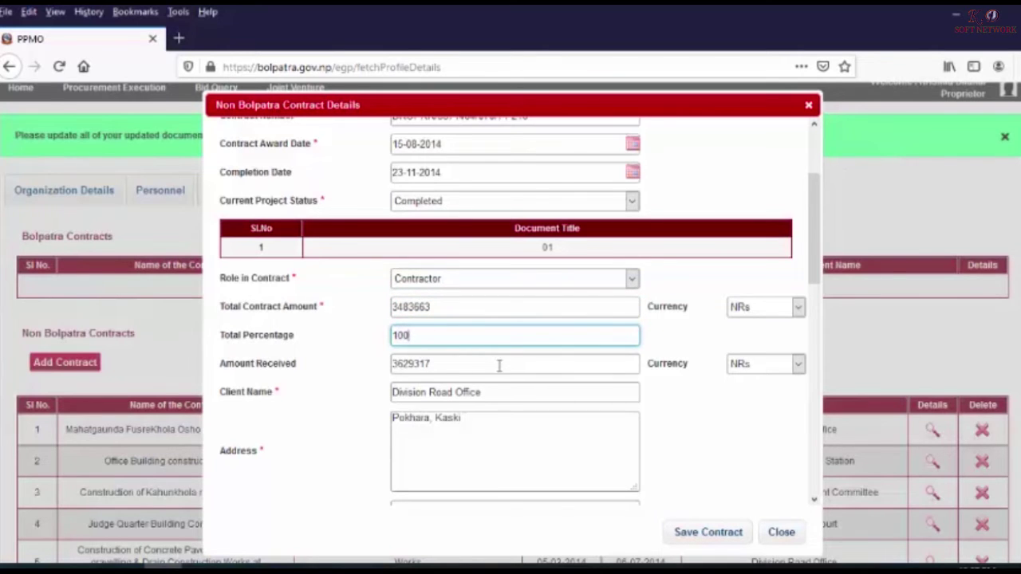
scroll(497, 365, down, 2)
click(480, 293)
scroll(494, 323, up, 2)
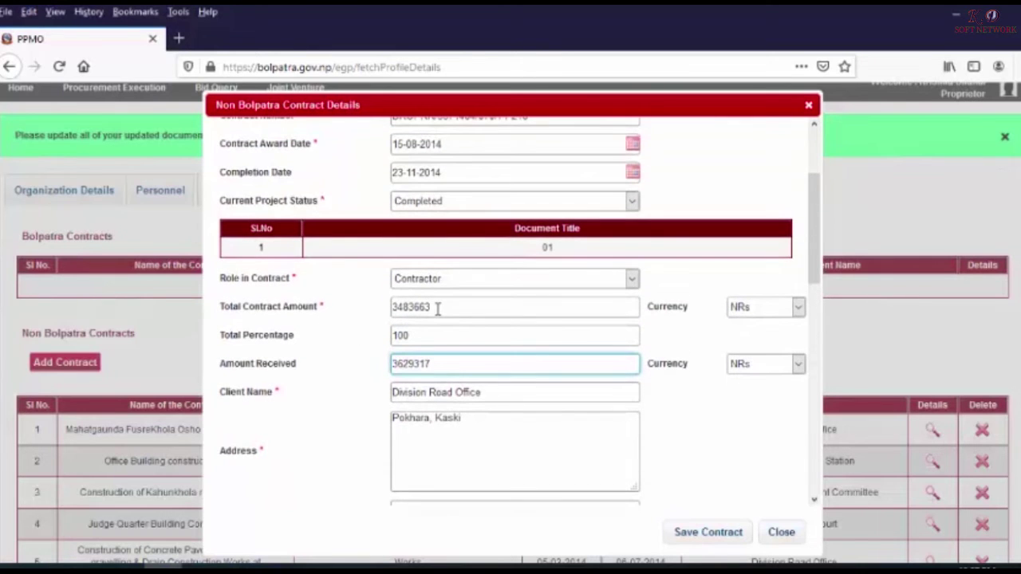
click(437, 310)
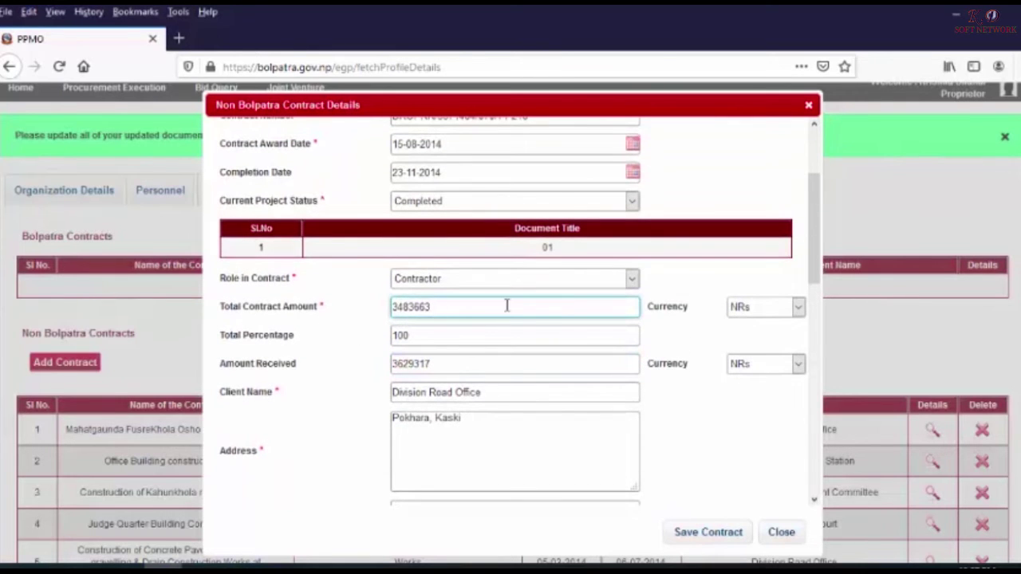
click(461, 367)
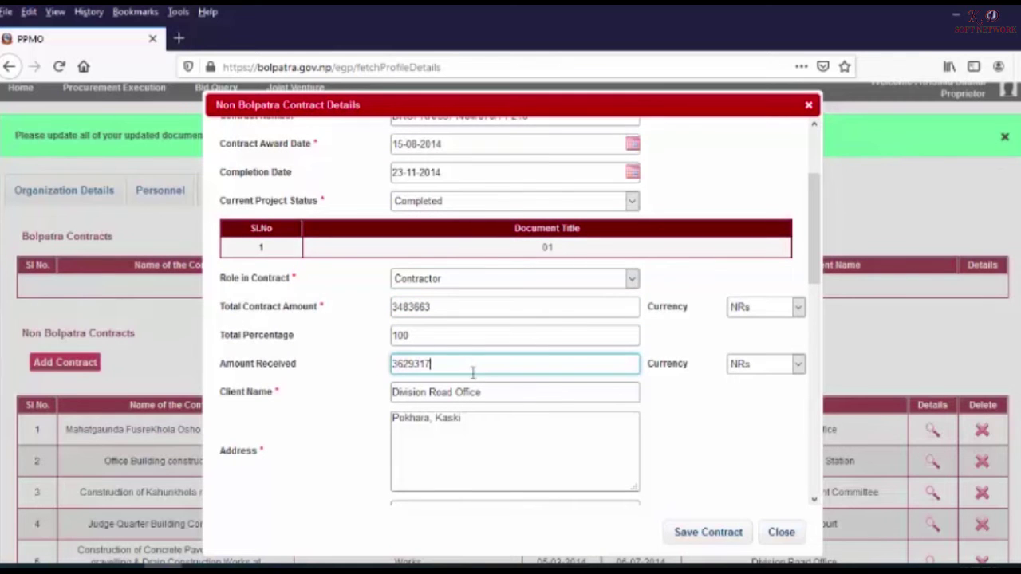
Review the client name, address and telephone fields of the contract.
scroll(483, 388, down, 2)
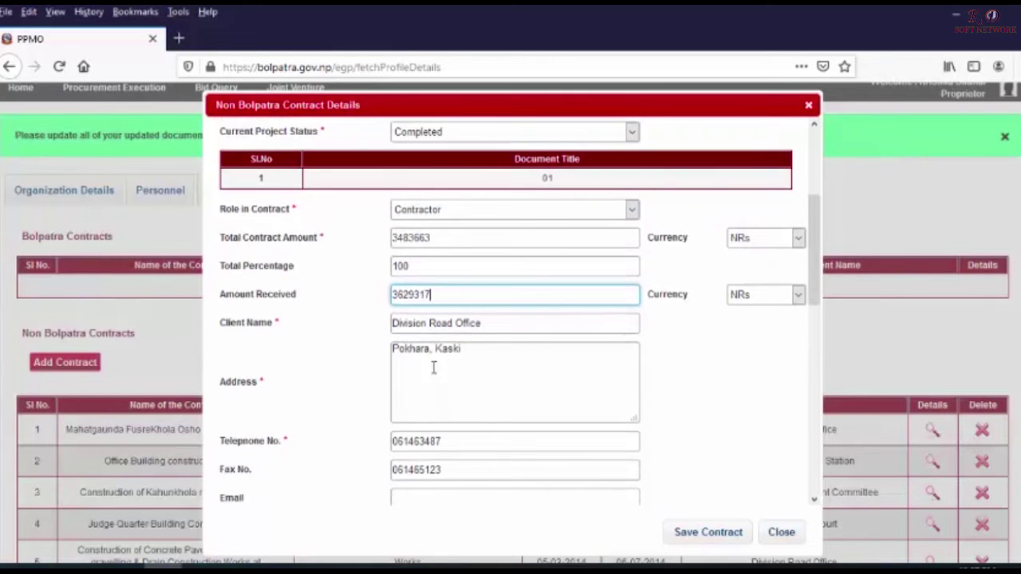
click(458, 323)
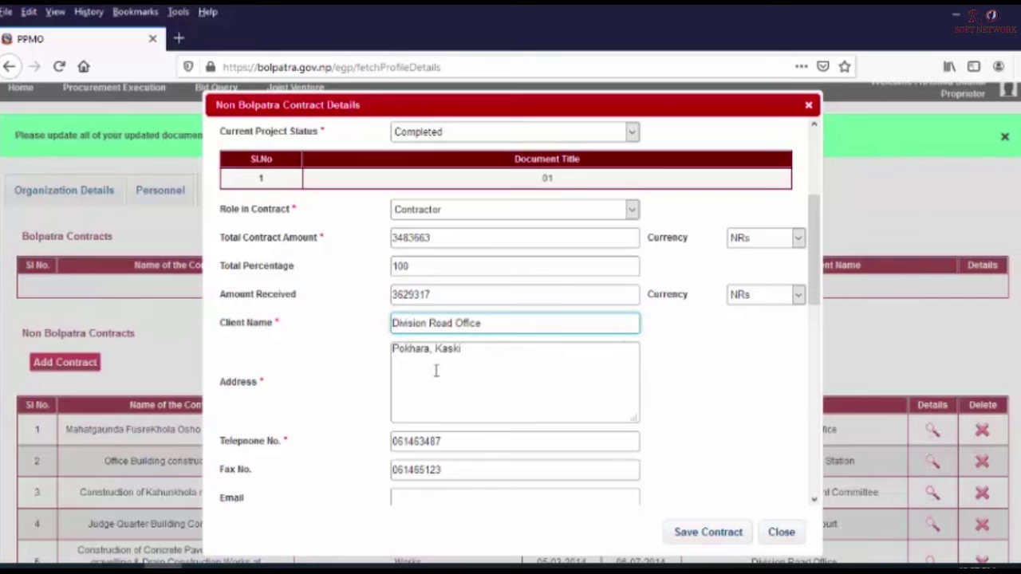
click(435, 371)
scroll(506, 406, down, 4)
key(Tab)
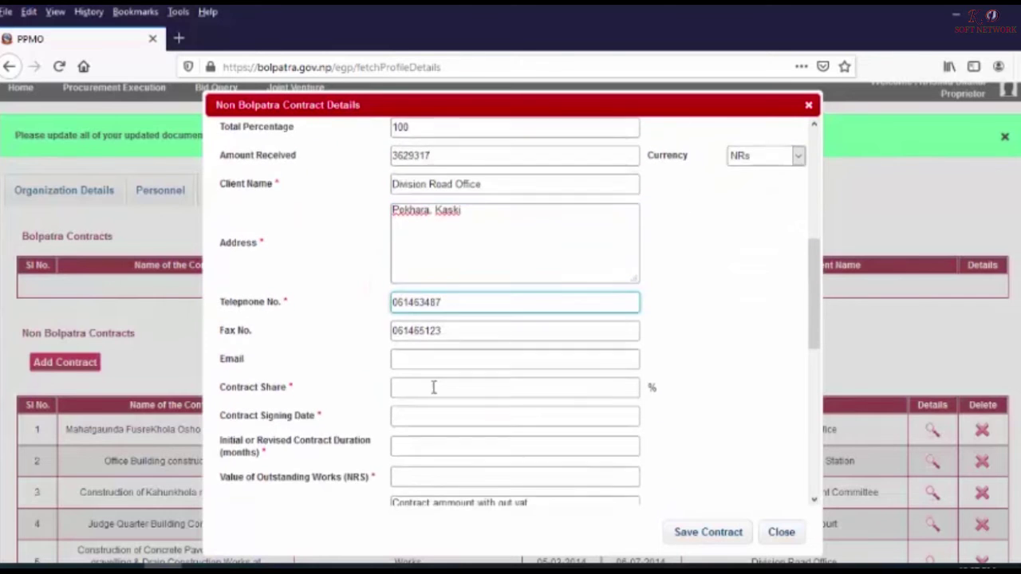
Examine the contract share, signing date, duration, outstanding works, service description and key activities fields.
scroll(433, 387, down, 4)
click(439, 252)
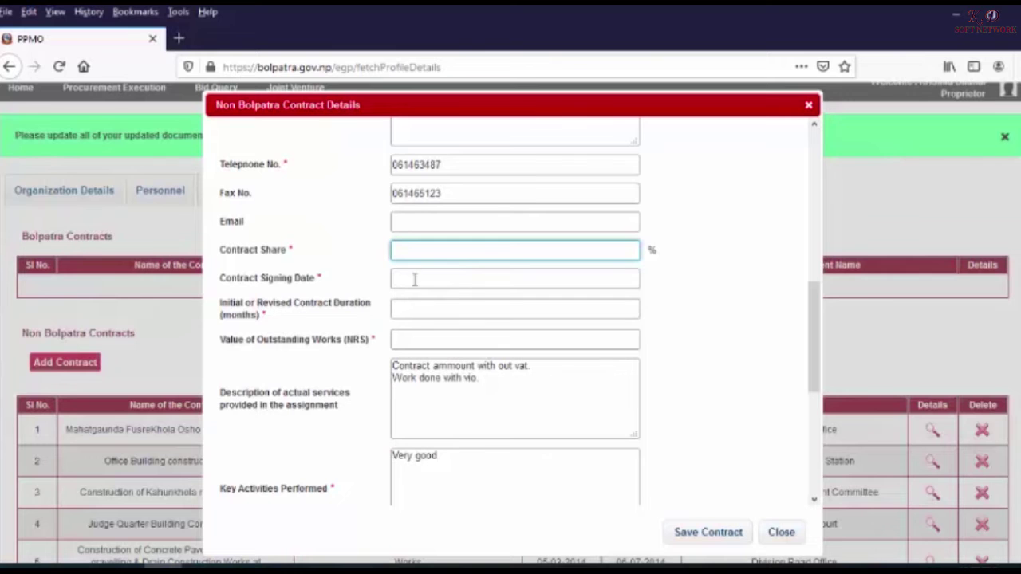
click(425, 278)
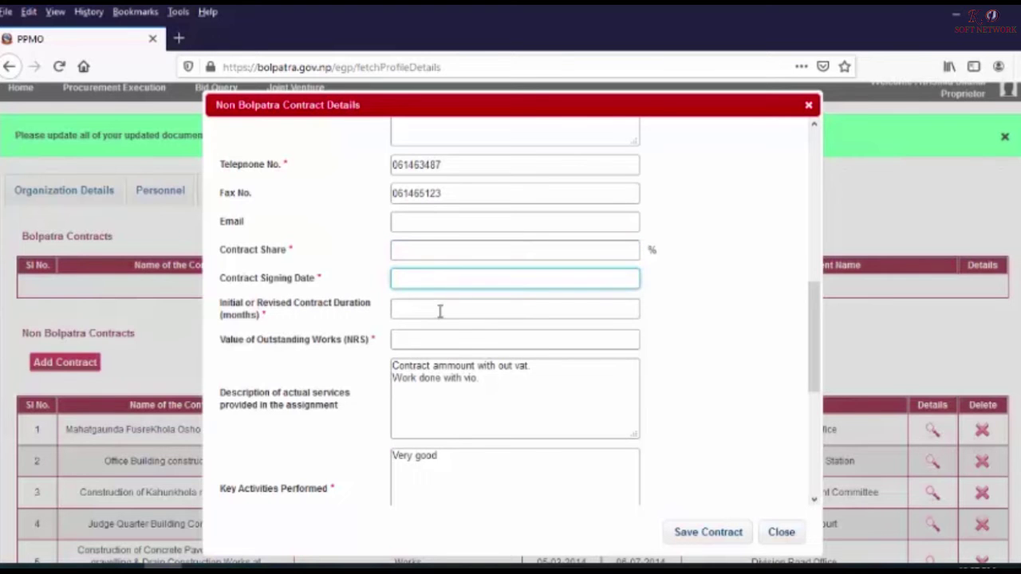
scroll(457, 341, down, 2)
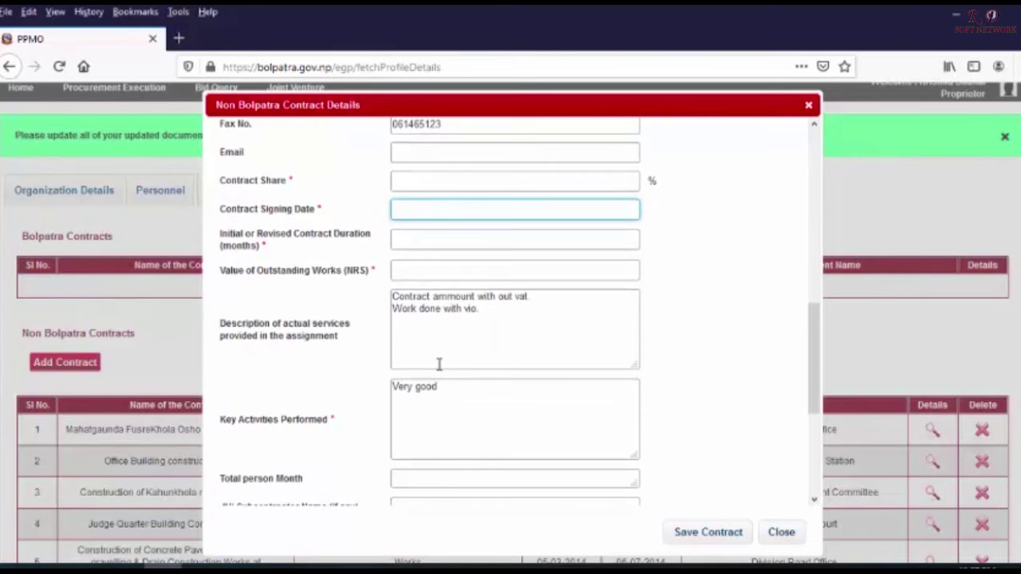
scroll(436, 352, down, 2)
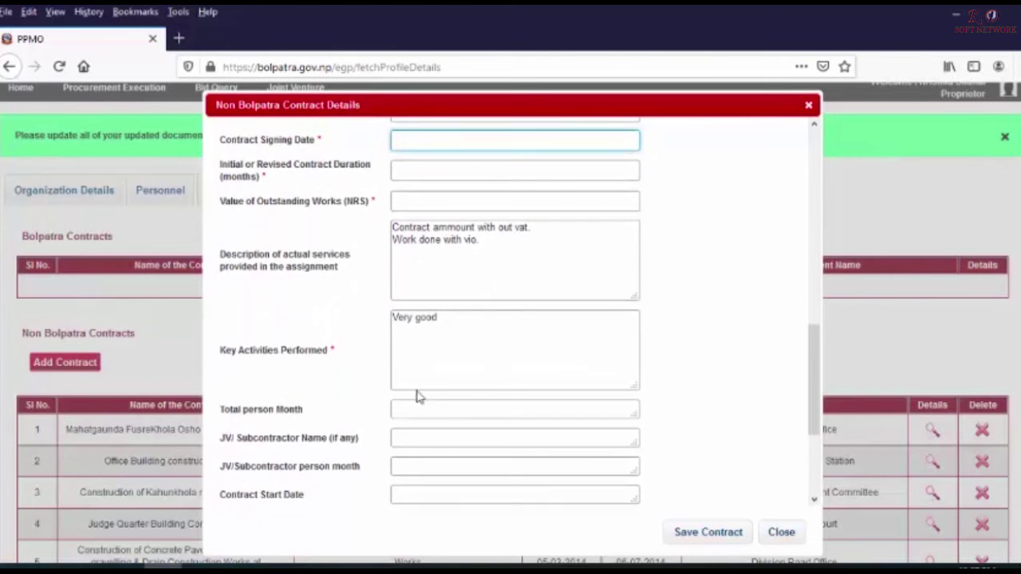
Examine the Key Activities Performed entry of the non-Bolpatra contract.
click(422, 335)
drag(454, 322, 367, 321)
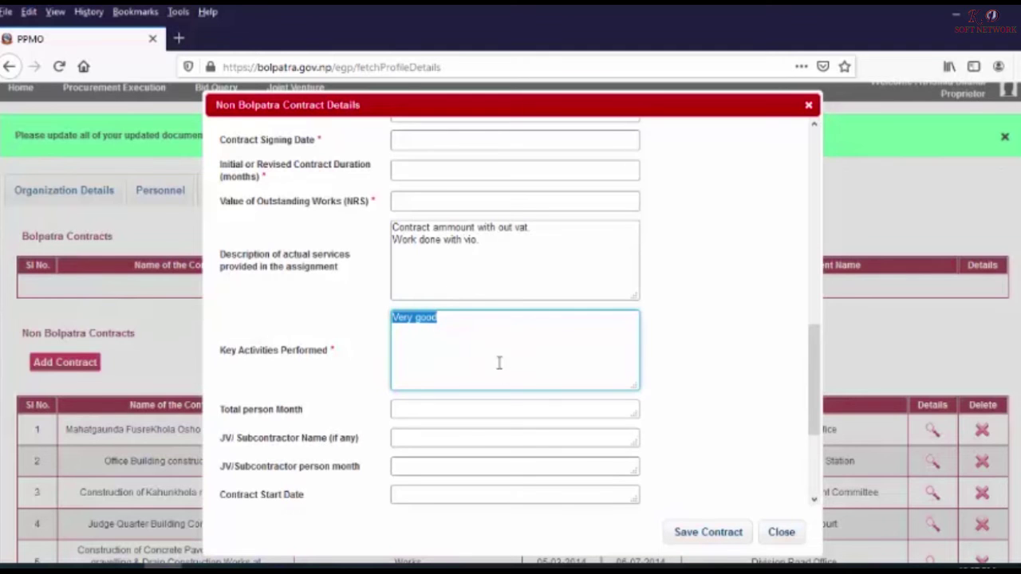
scroll(506, 428, down, 2)
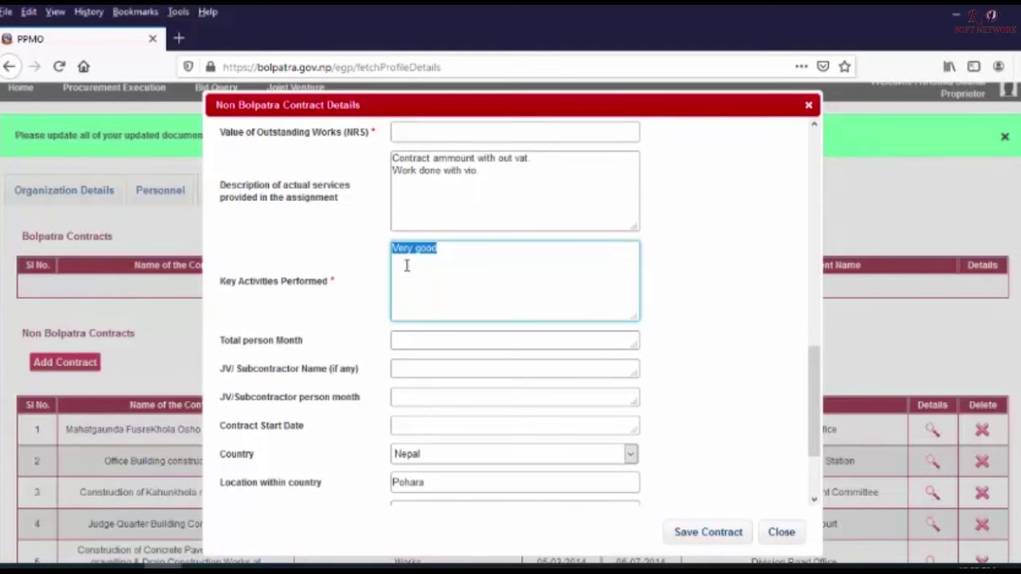
click(395, 254)
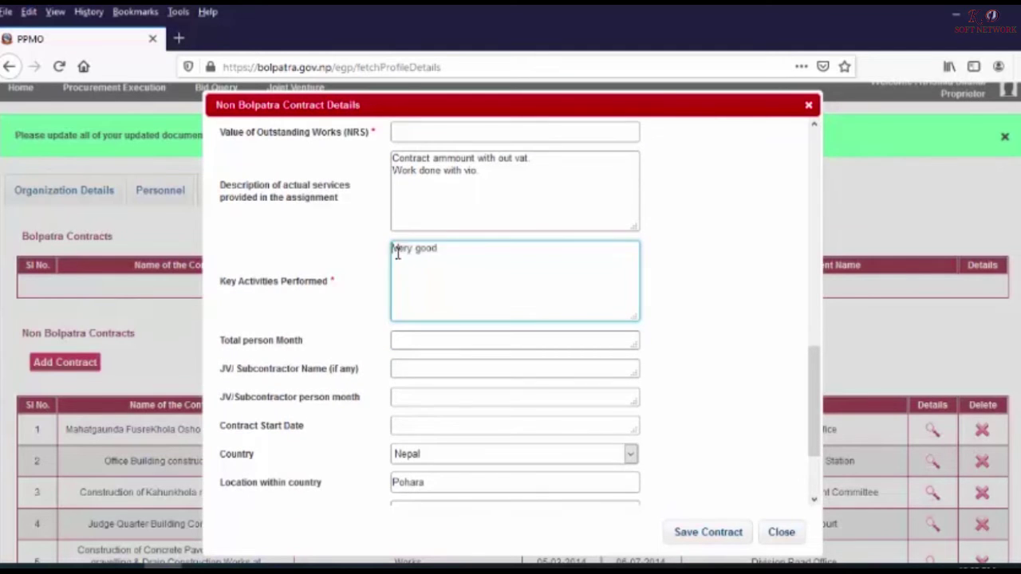
drag(397, 254, 521, 262)
click(471, 293)
Review the contract's remaining fields, from total person month to the supporting document, and close its details without saving.
scroll(488, 335, down, 1)
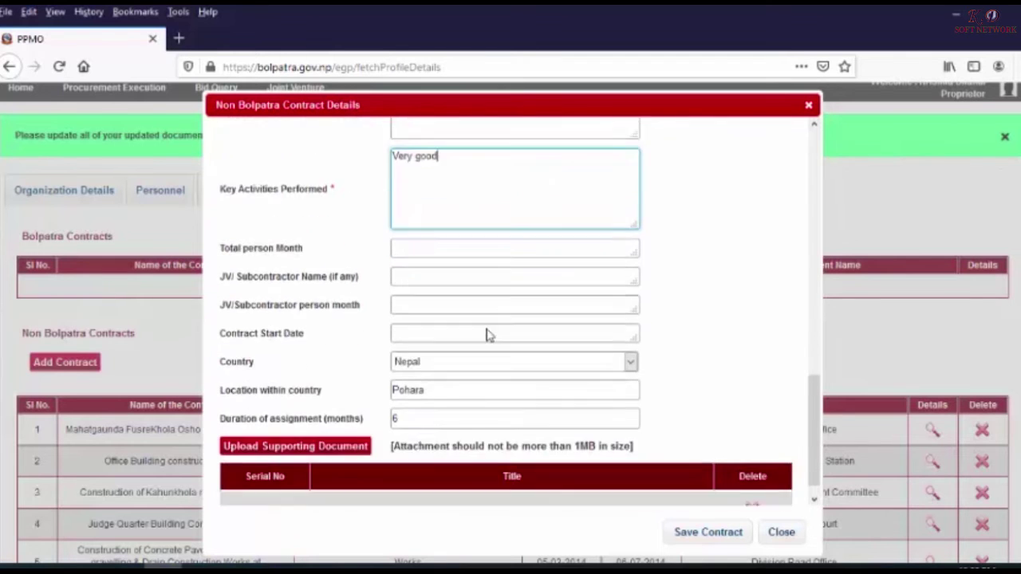
scroll(297, 267, down, 2)
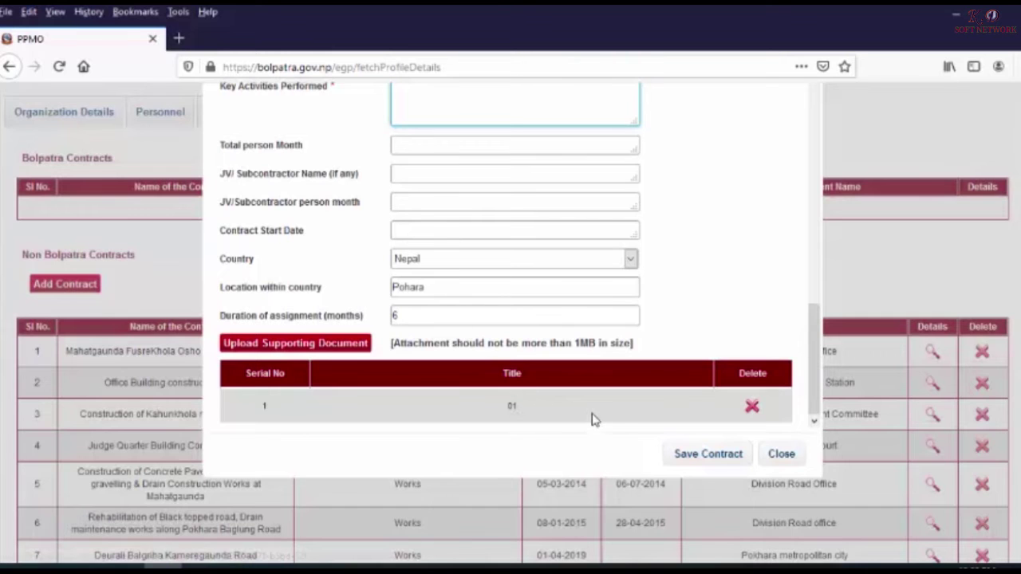
scroll(576, 407, up, 3)
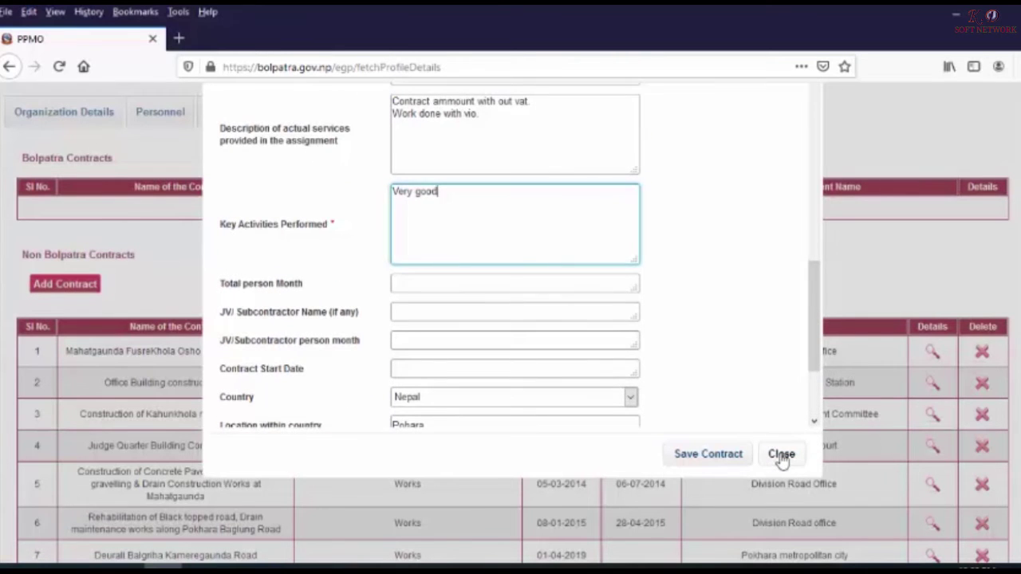
click(782, 454)
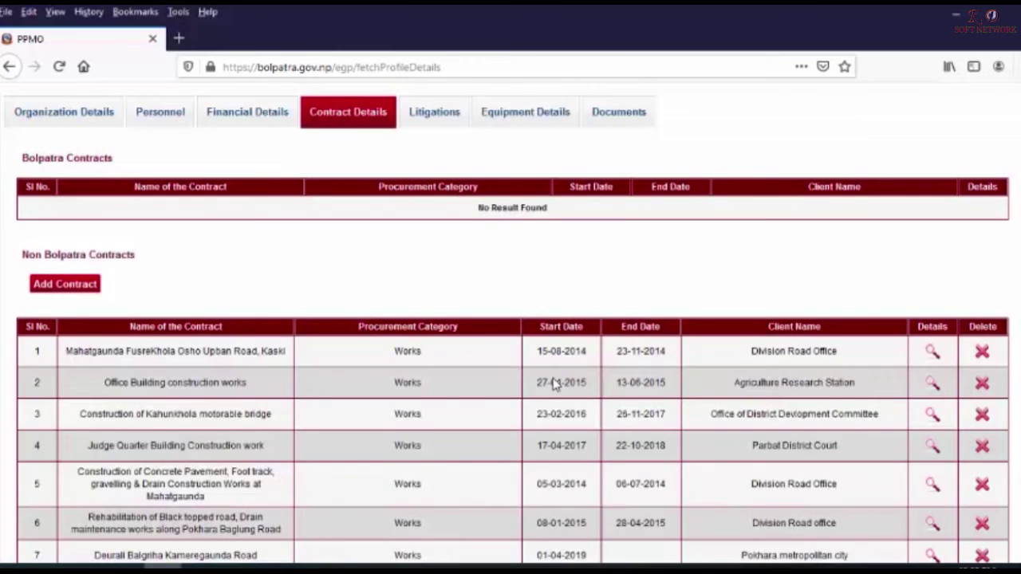
Open the Litigations section and examine the external litigation fields for year, matter in dispute and pending claim value.
scroll(554, 383, up, 2)
click(448, 202)
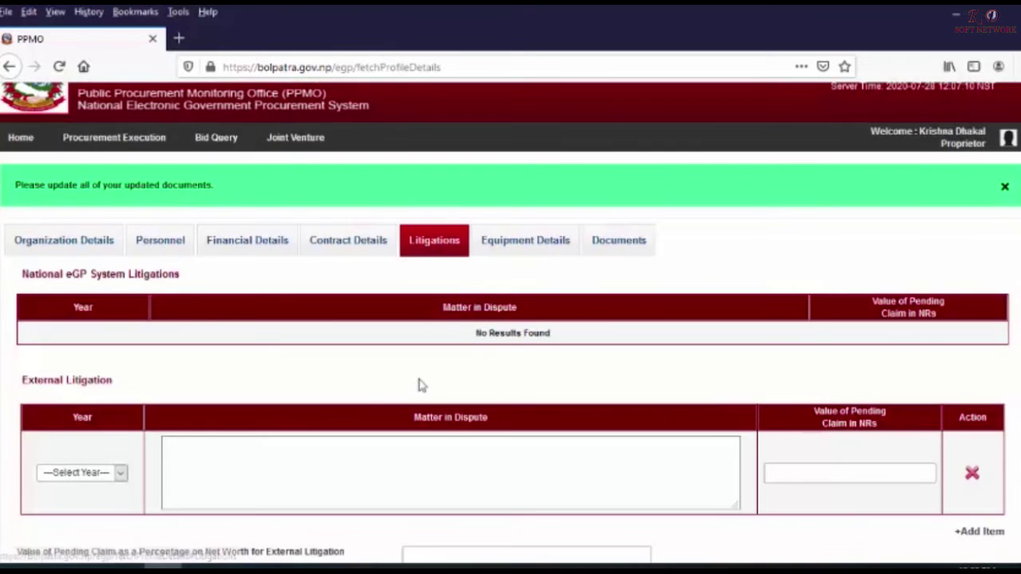
scroll(516, 431, down, 3)
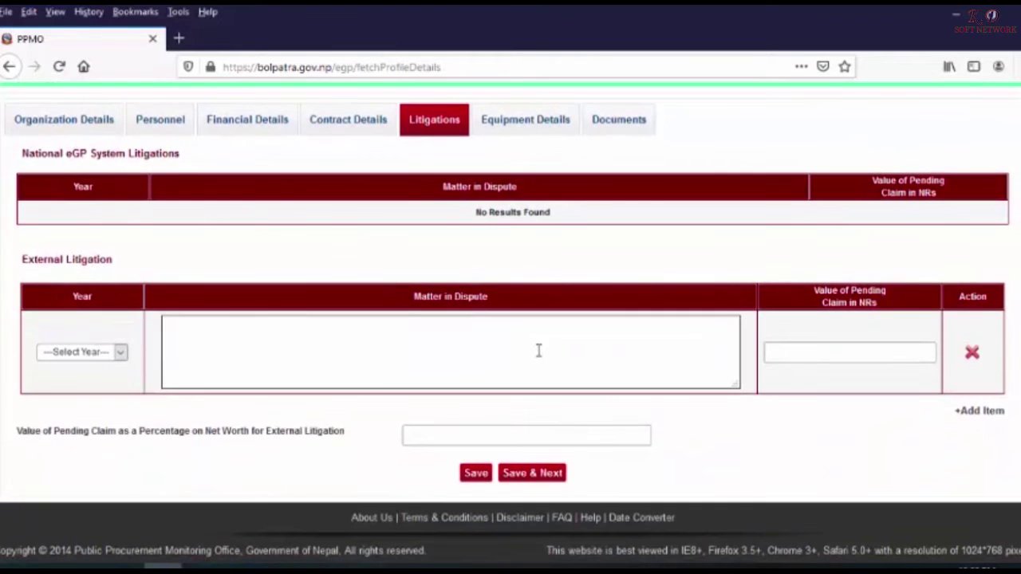
click(415, 351)
Open the Equipment Details section and review the name, type and owned quantity of the listed equipment, starting with the tipper.
scroll(501, 285, up, 3)
click(513, 212)
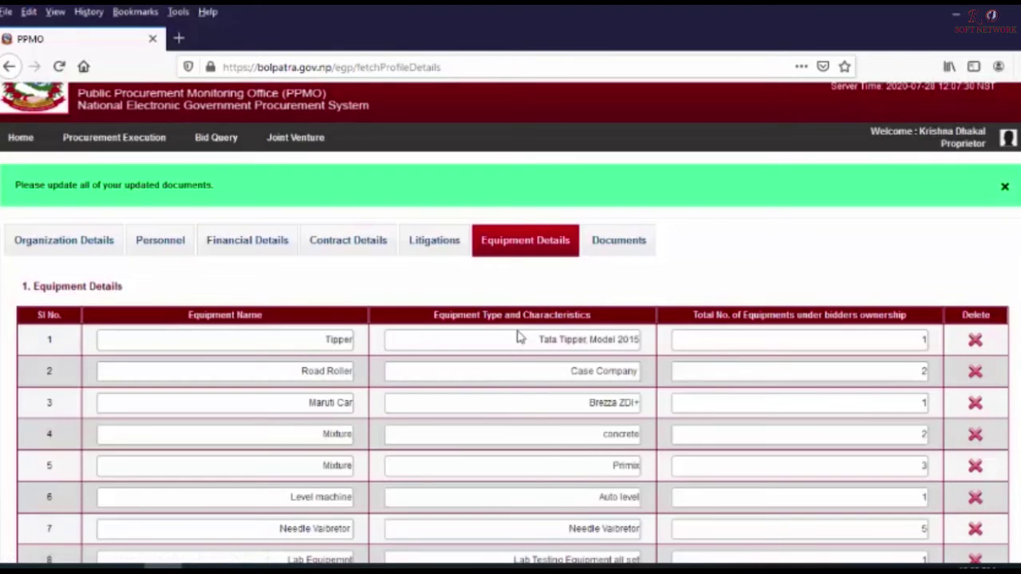
scroll(380, 351, down, 3)
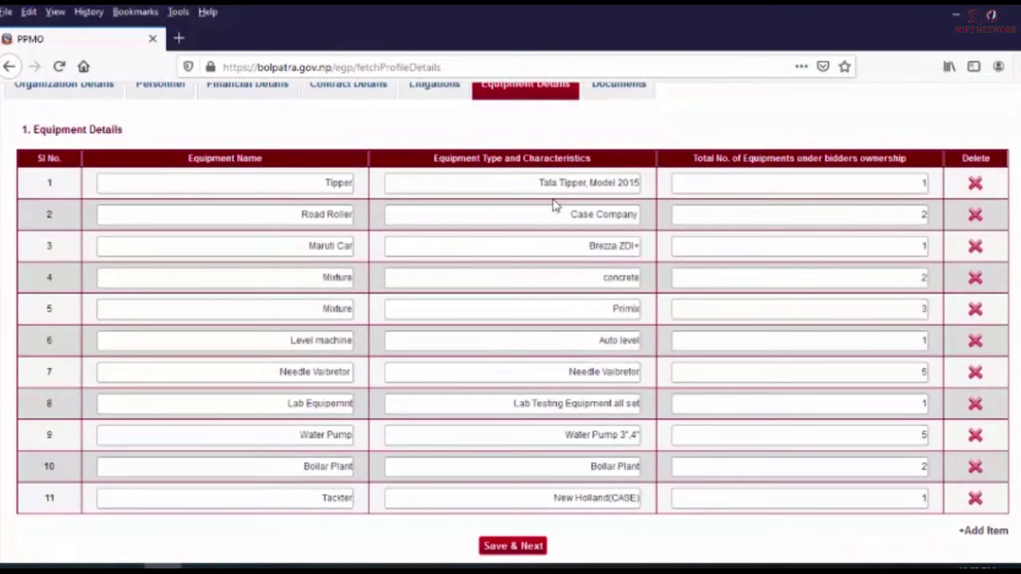
click(316, 182)
drag(327, 182, 356, 186)
click(508, 201)
click(535, 182)
click(763, 182)
scroll(676, 304, down, 2)
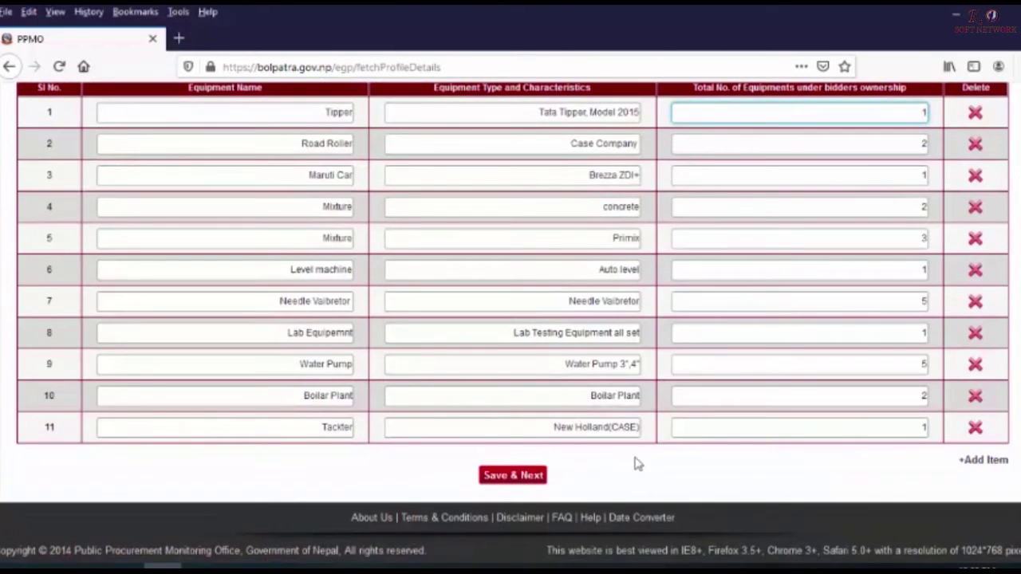
Open the Documents section and review the uploaded documents and the upload fields for certificates, authorization and financial statement.
scroll(544, 357, up, 2)
scroll(541, 356, up, 1)
click(610, 269)
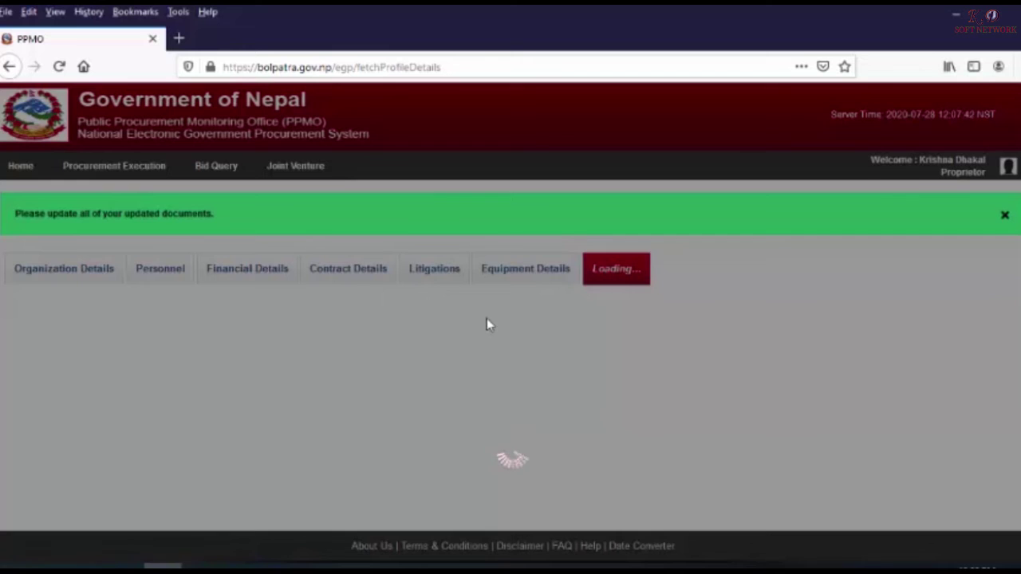
scroll(558, 330, down, 1)
scroll(558, 330, down, 3)
scroll(319, 319, down, 3)
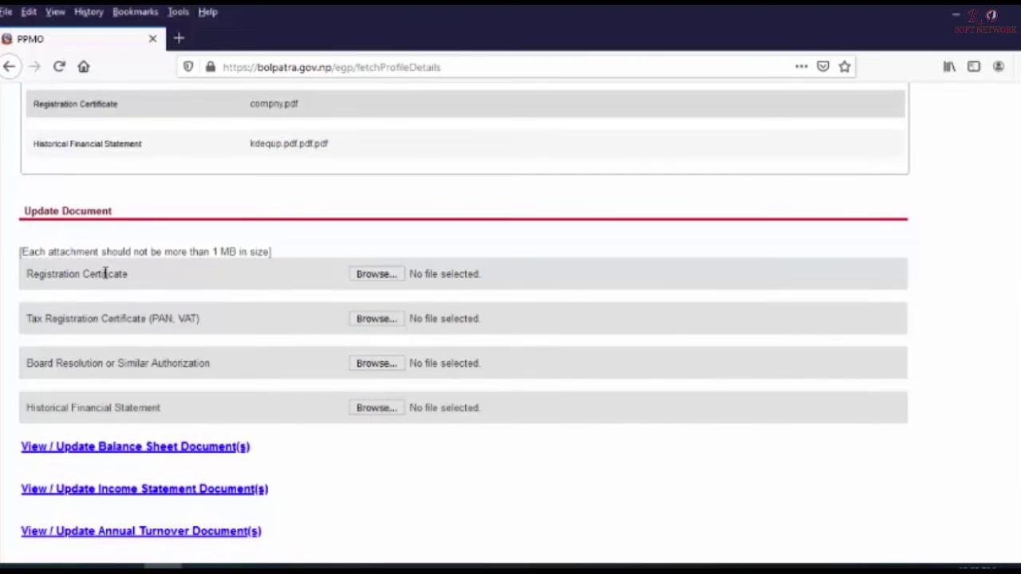
scroll(242, 264, up, 3)
scroll(265, 375, down, 3)
scroll(267, 378, down, 1)
scroll(338, 353, down, 3)
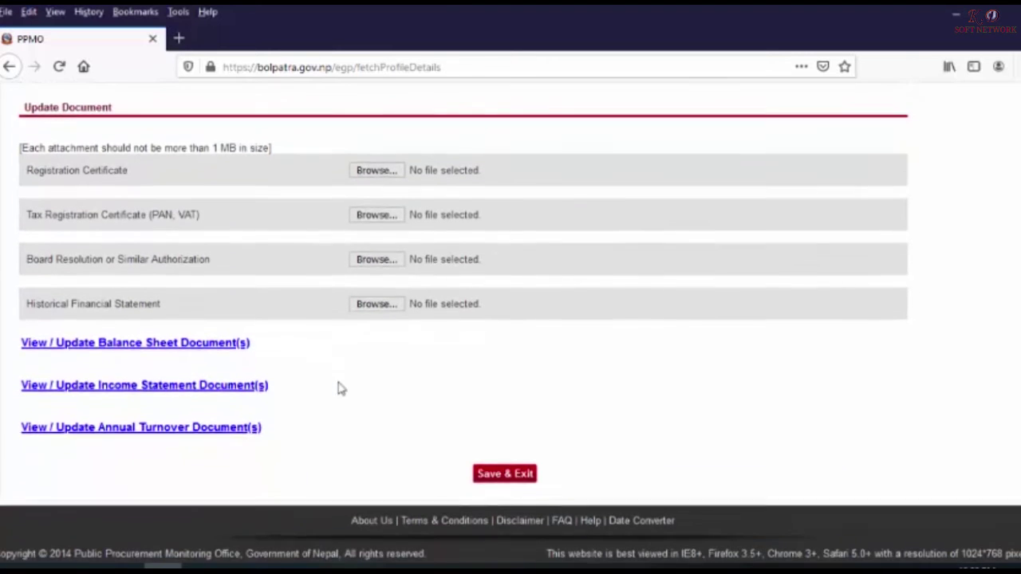
View the balance sheet documents for each fiscal year through 2075/76, and close the list.
click(111, 341)
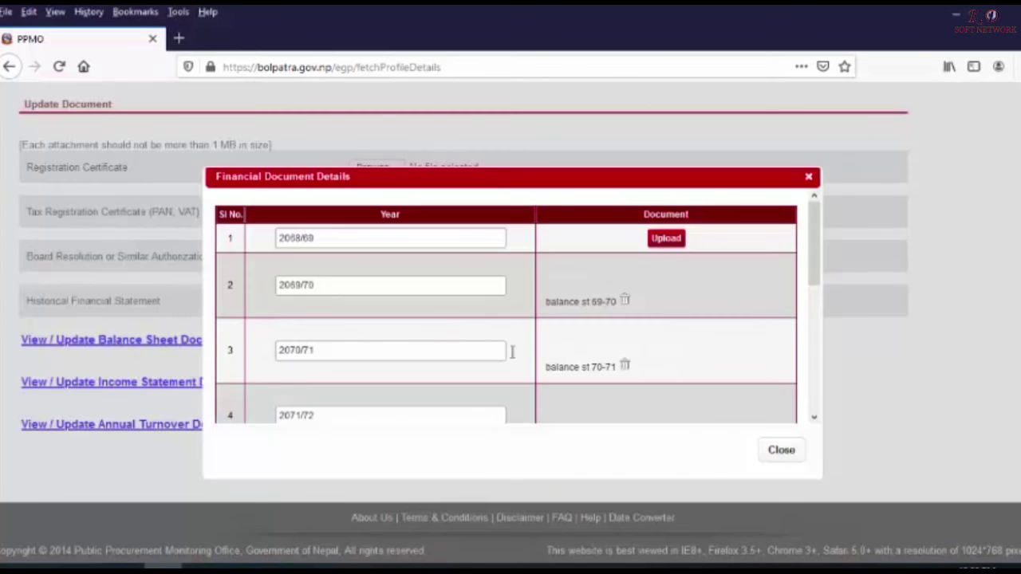
scroll(550, 358, down, 5)
scroll(586, 373, down, 1)
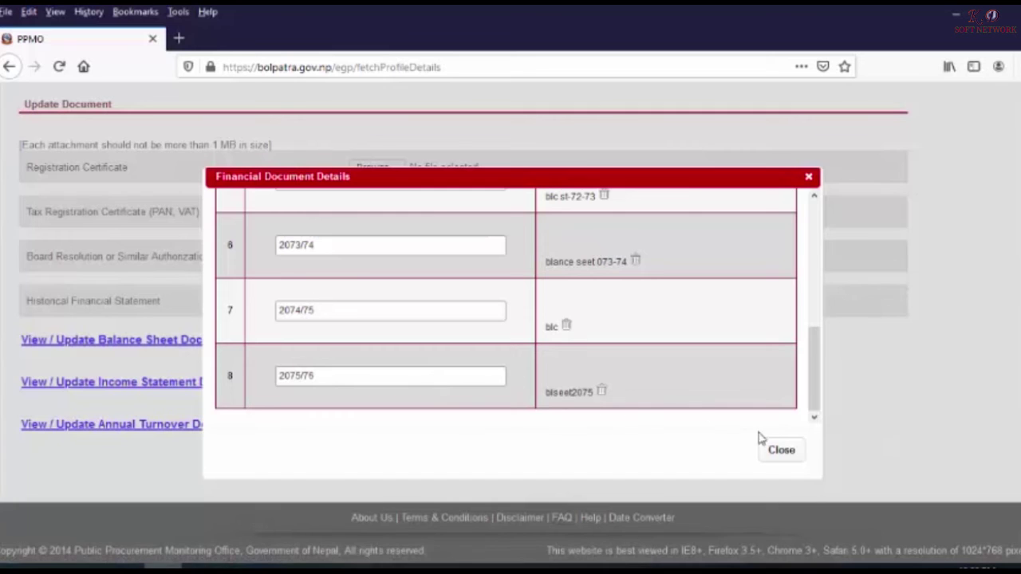
click(778, 450)
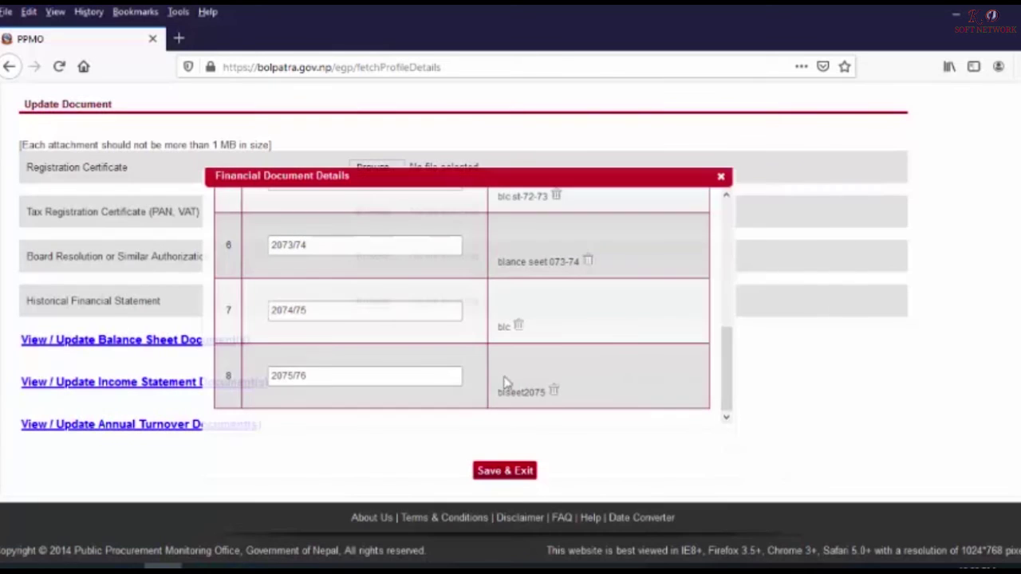
View the income statement documents for fiscal years 2068/69 through 2075/76, and close the list.
click(70, 384)
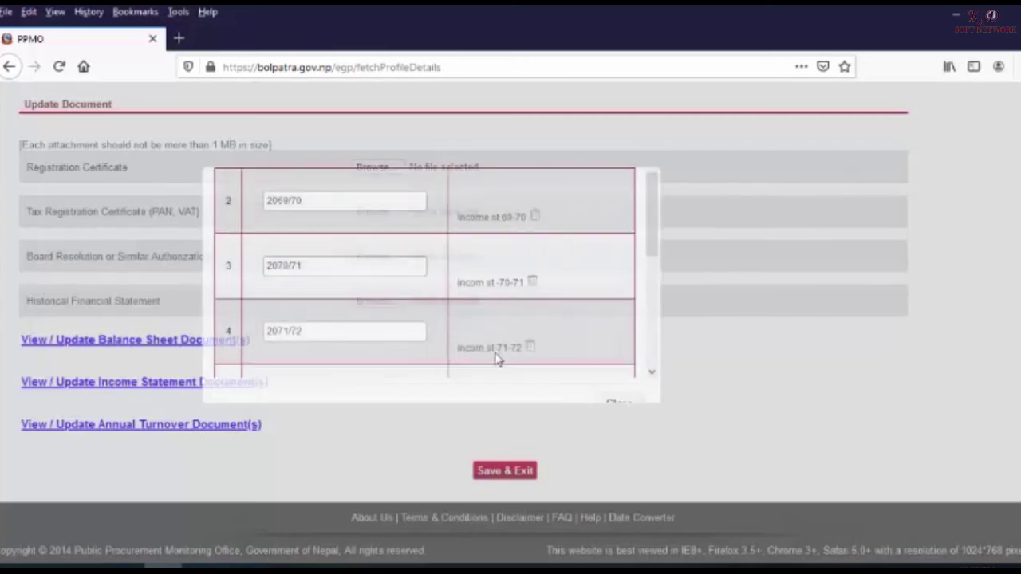
scroll(507, 375, down, 3)
scroll(391, 375, down, 2)
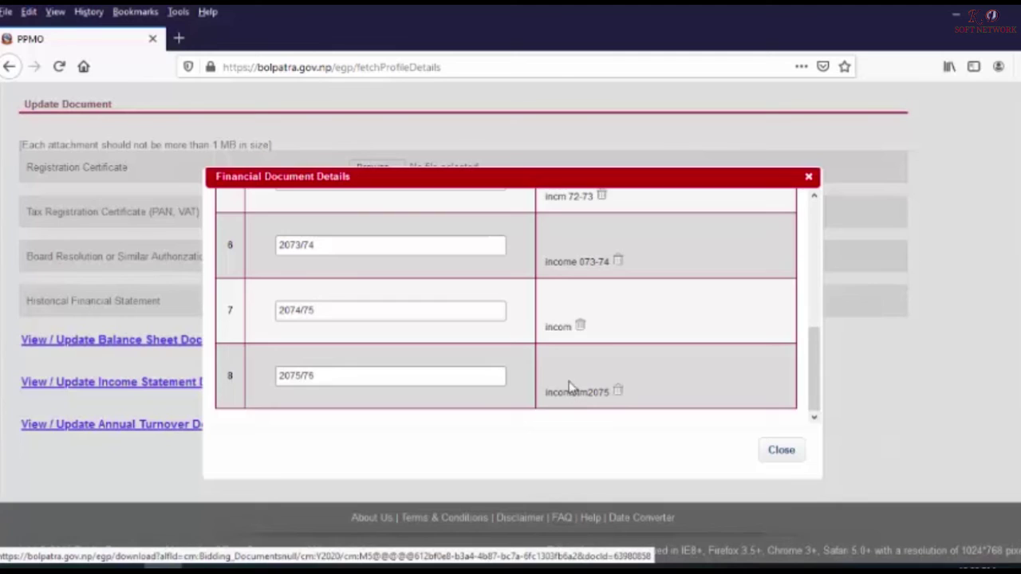
scroll(568, 387, up, 5)
scroll(615, 288, up, 2)
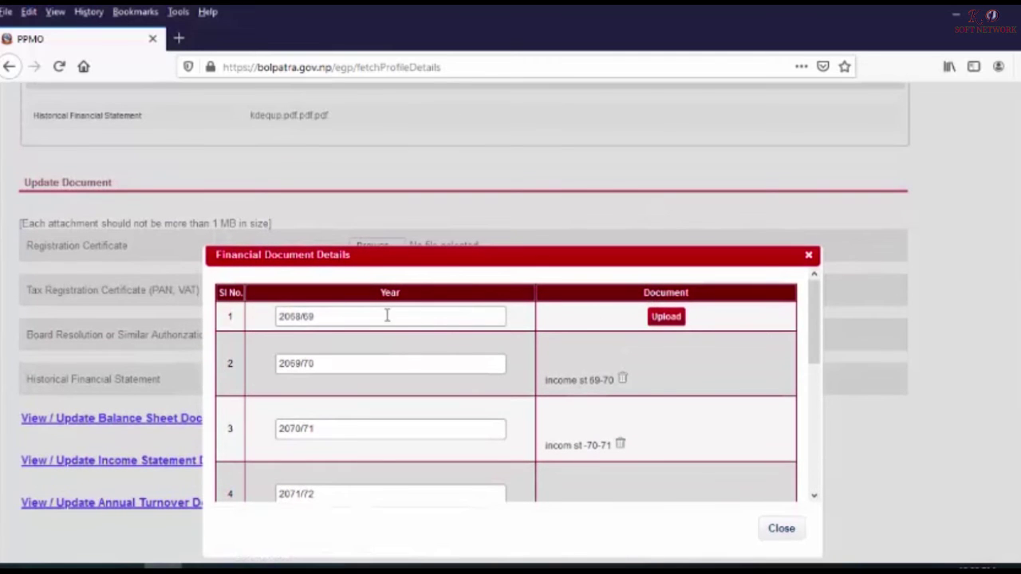
scroll(622, 367, down, 5)
scroll(633, 384, down, 2)
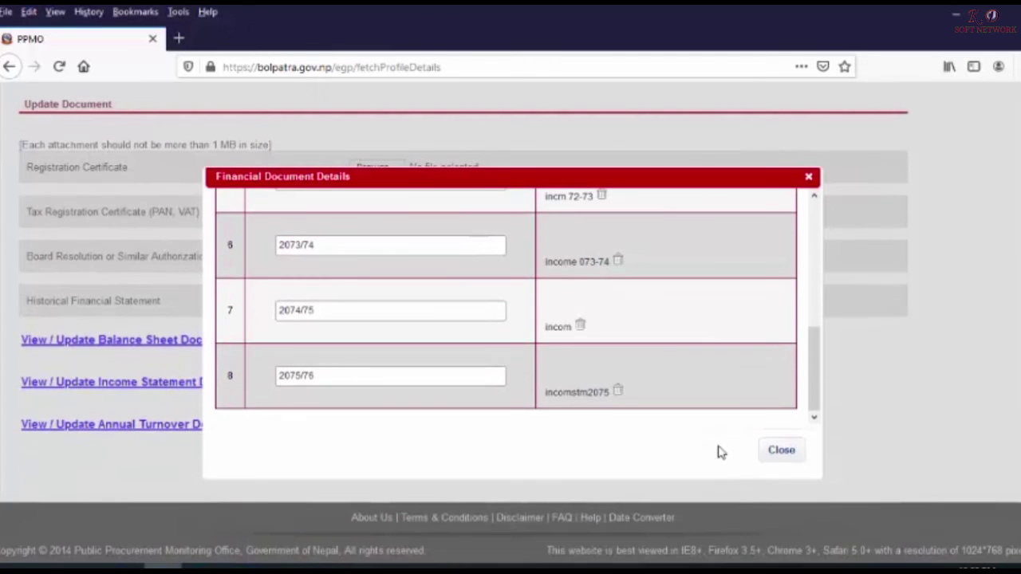
click(782, 449)
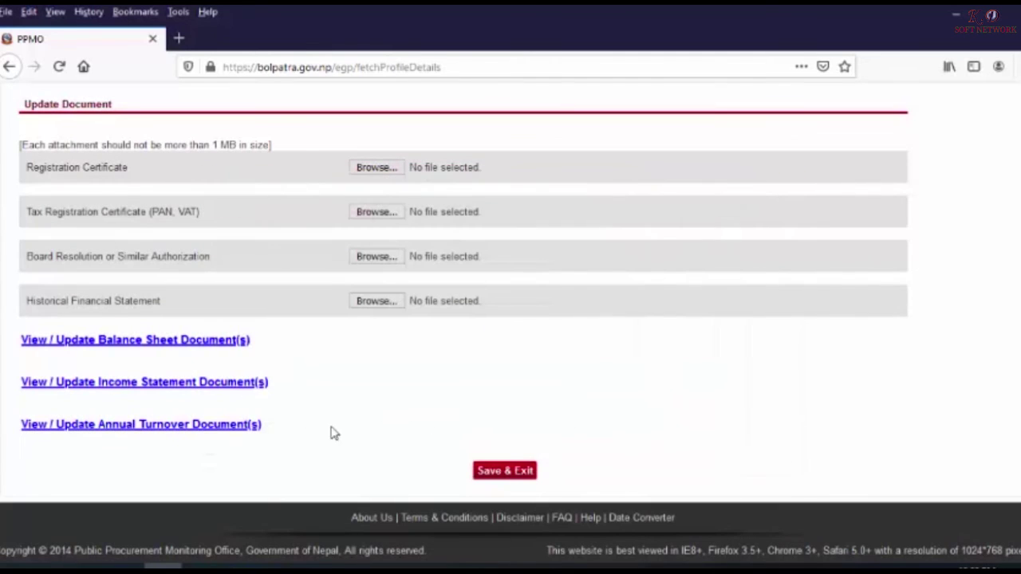
View the annual turnover documents for each fiscal year through 2075/76, and close the list.
click(139, 427)
scroll(622, 367, down, 5)
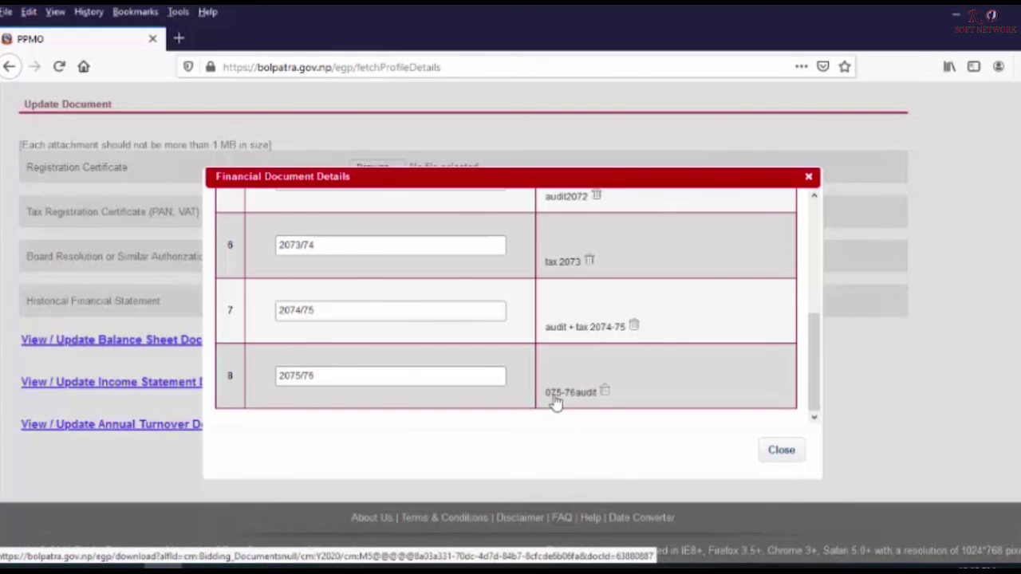
click(789, 457)
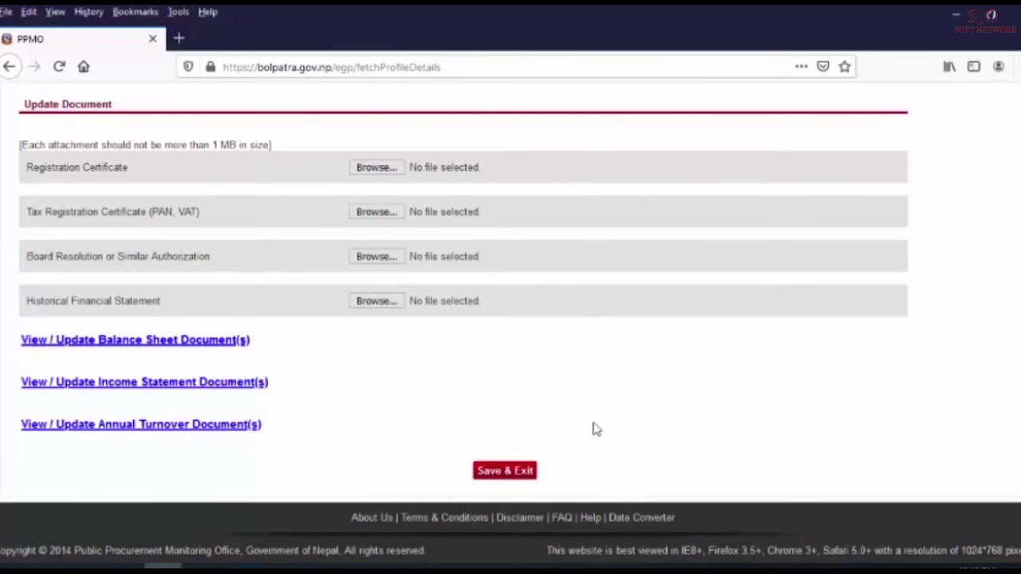
Recheck the uploaded board resolution, tax, registration and financial statement files against the document update fields.
scroll(659, 418, up, 5)
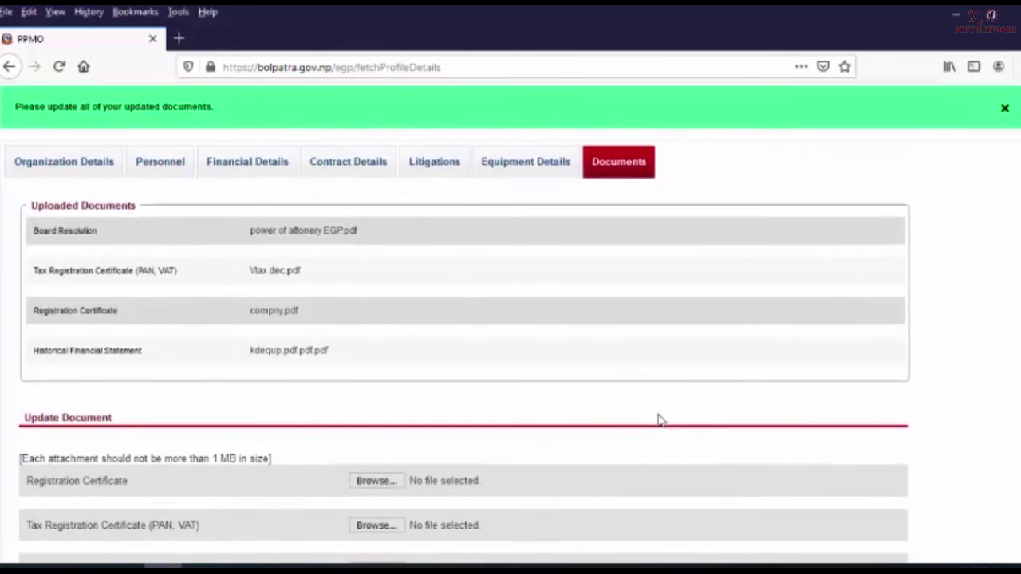
scroll(659, 420, up, 3)
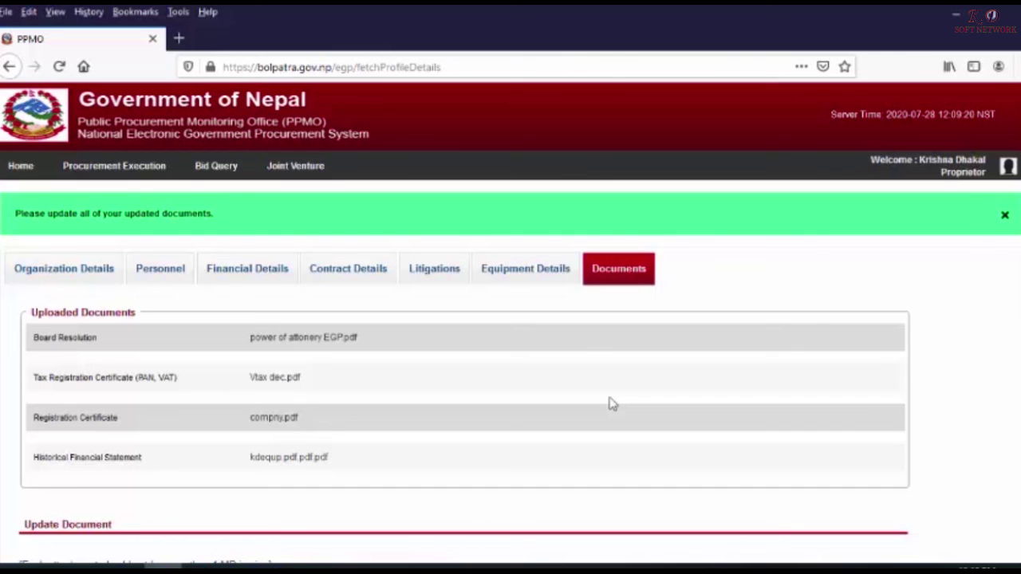
scroll(633, 451, down, 5)
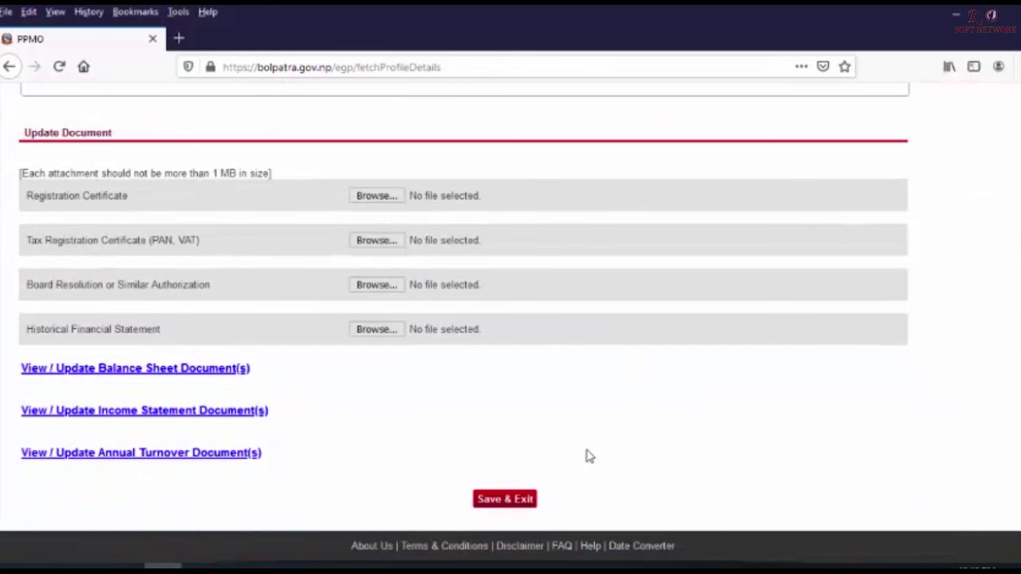
scroll(626, 456, up, 5)
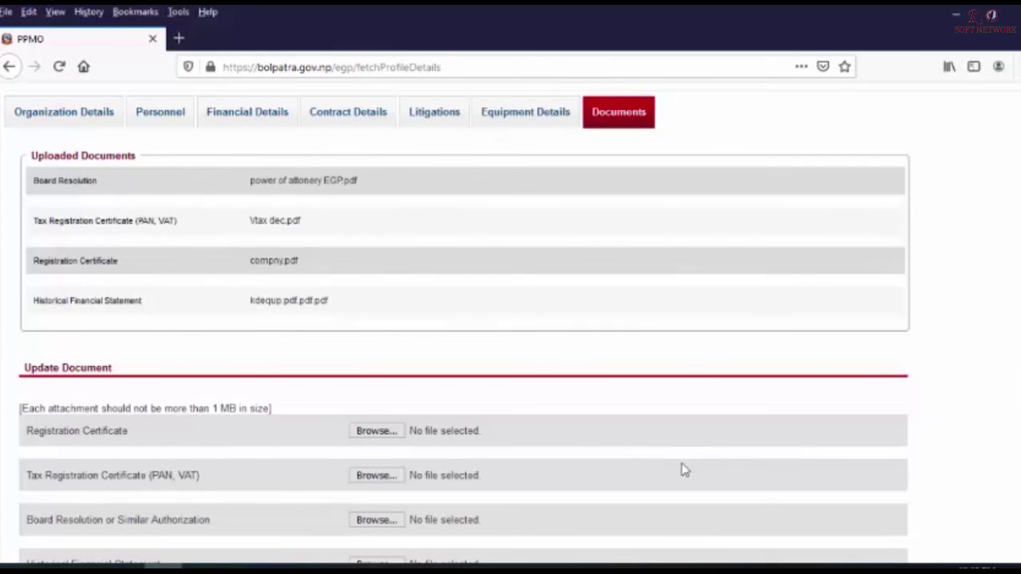
scroll(626, 422, up, 2)
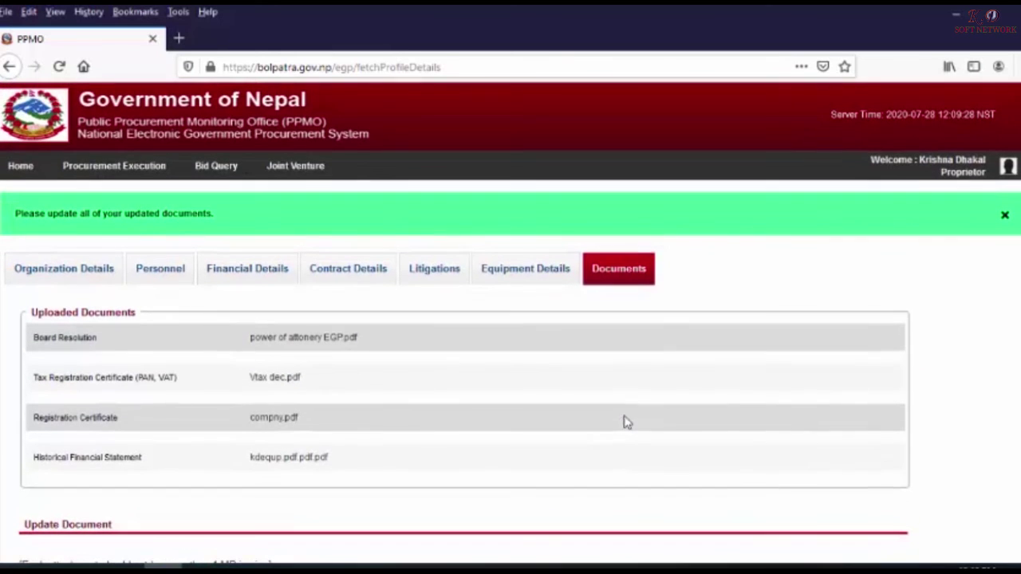